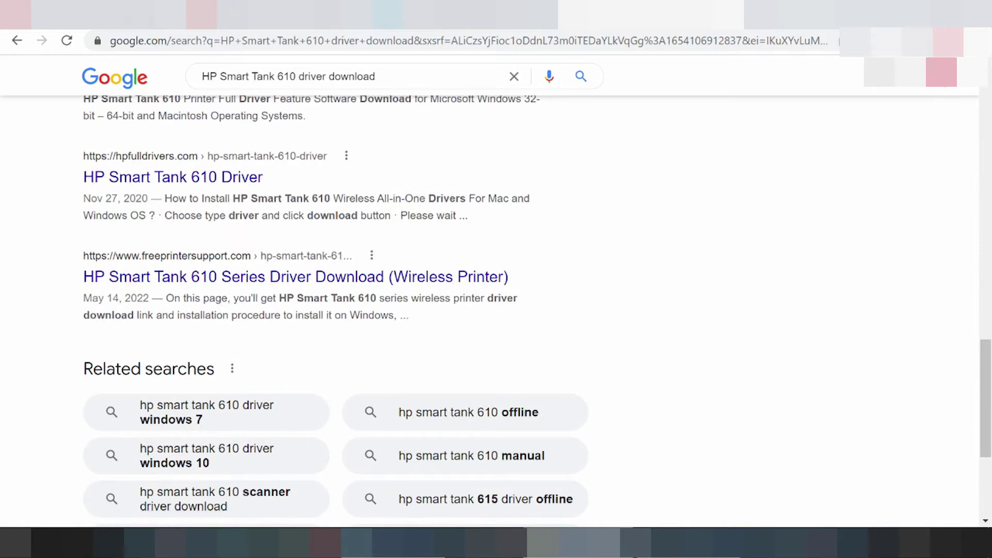
Step: Scroll back to the top of the Google results for 'HP Smart Tank 610 driver download'
{"action": "scroll", "coordinate": [391, 222], "scroll_direction": "up", "scroll_amount": 20}
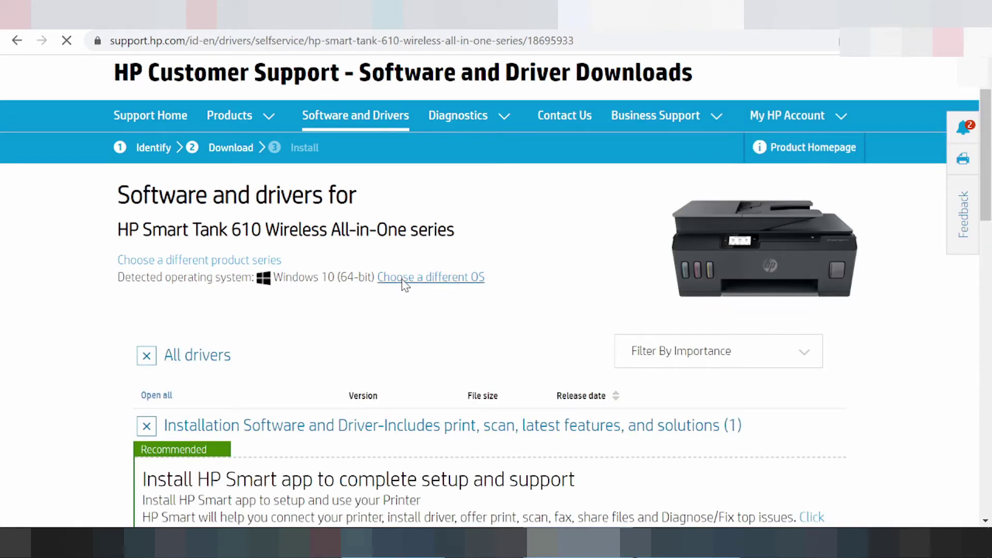
Step: Change the Smart Tank 610 driver page's operating system to Android, version Android 12
{"action": "left_click", "coordinate": [405, 285]}
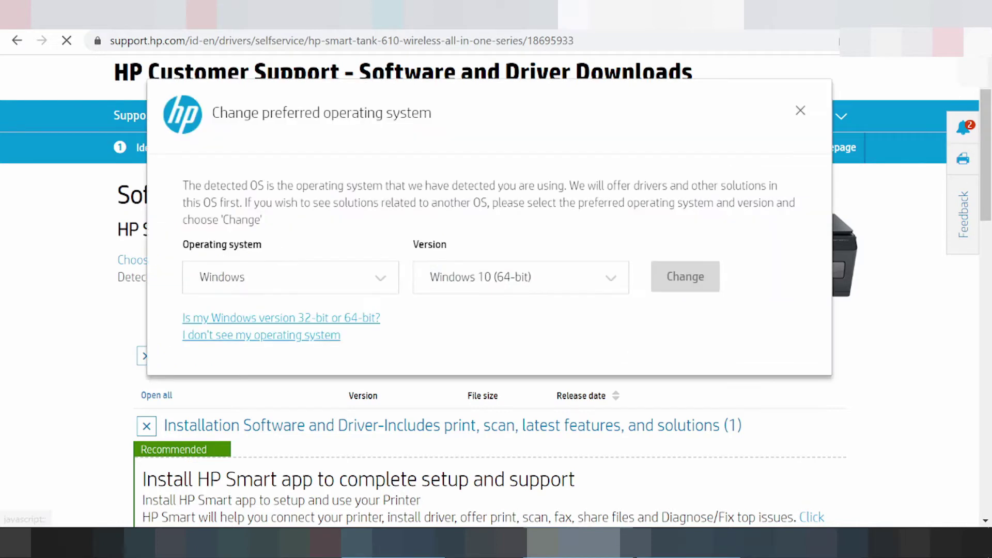
{"action": "left_click", "coordinate": [235, 282]}
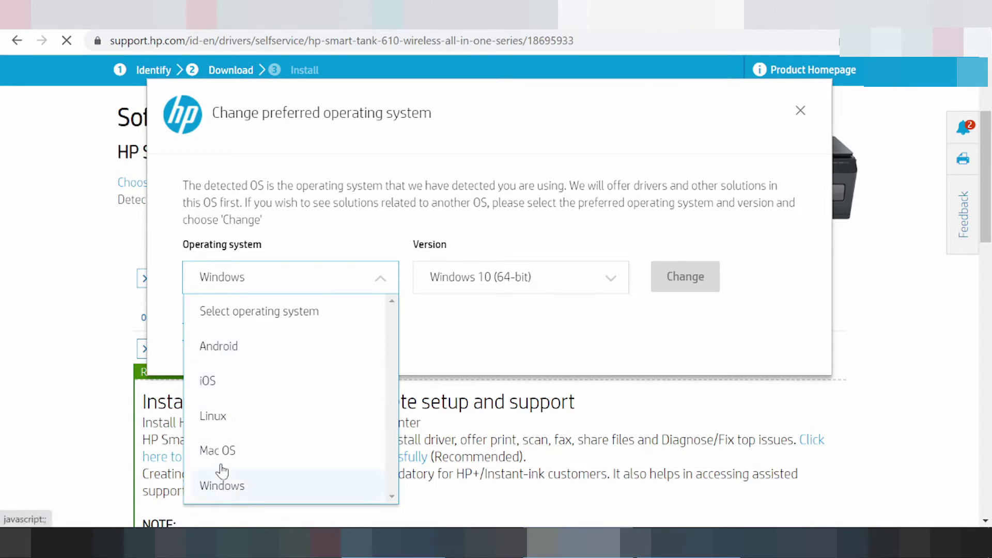
{"action": "left_click", "coordinate": [216, 351]}
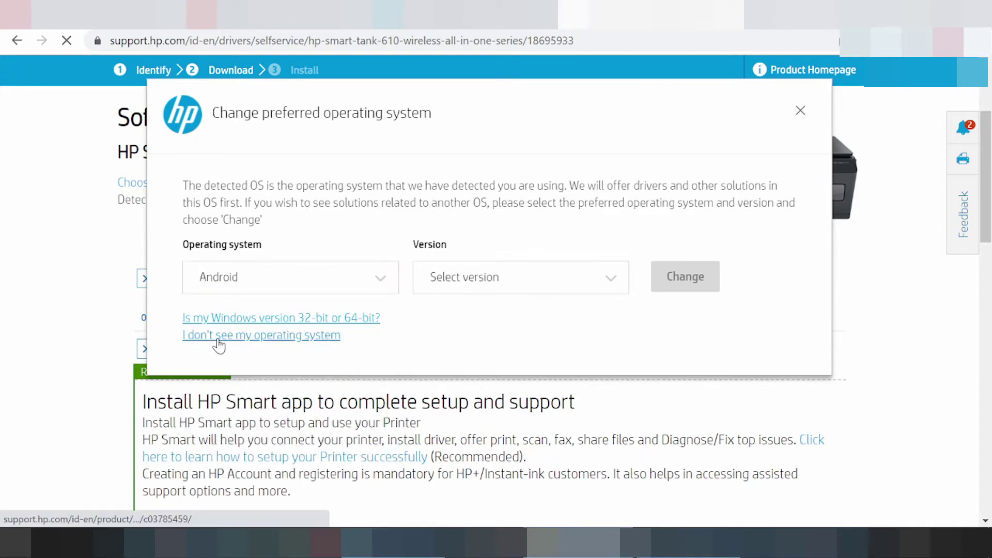
{"action": "left_click", "coordinate": [453, 288]}
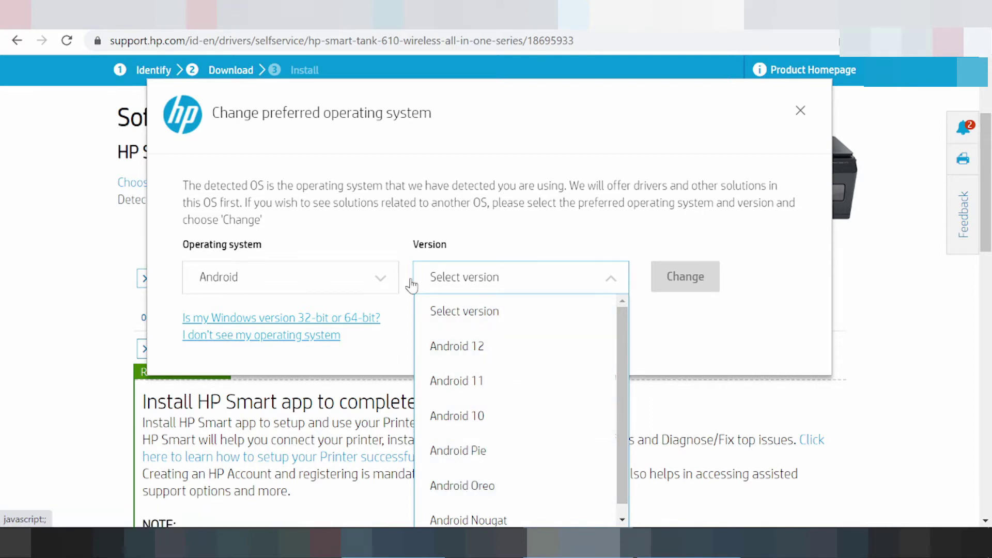
{"action": "left_click", "coordinate": [470, 348]}
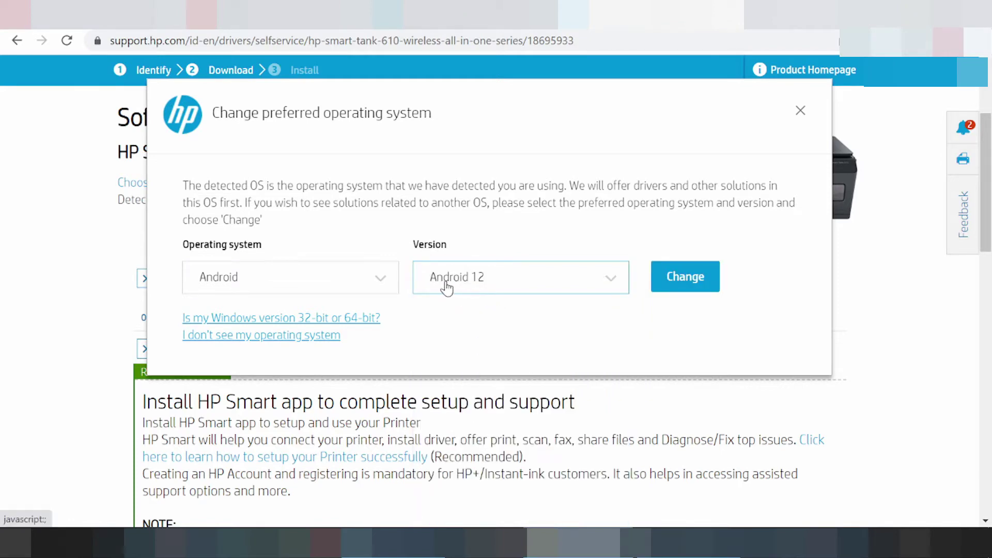
{"action": "left_click", "coordinate": [701, 281]}
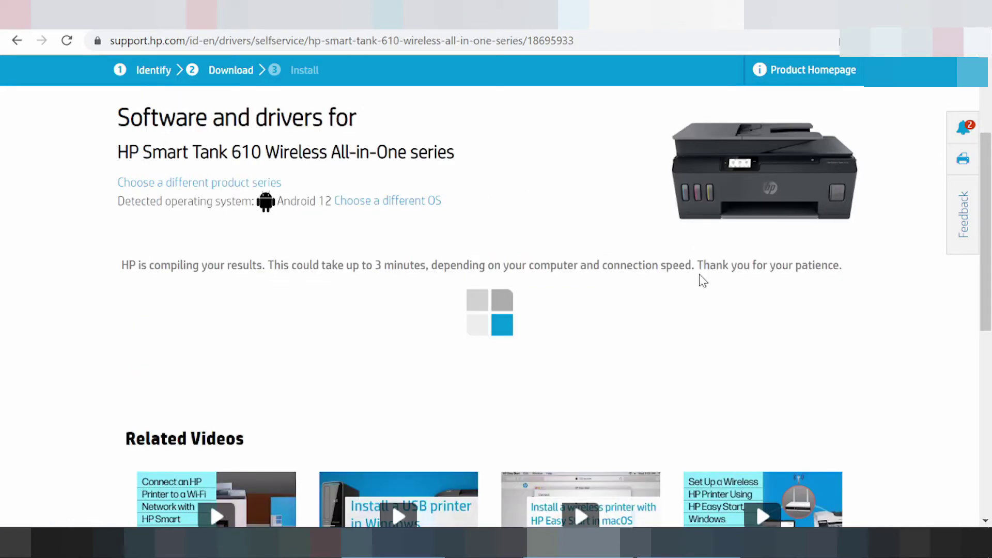
{"action": "scroll", "coordinate": [261, 377], "scroll_direction": "down", "scroll_amount": 6}
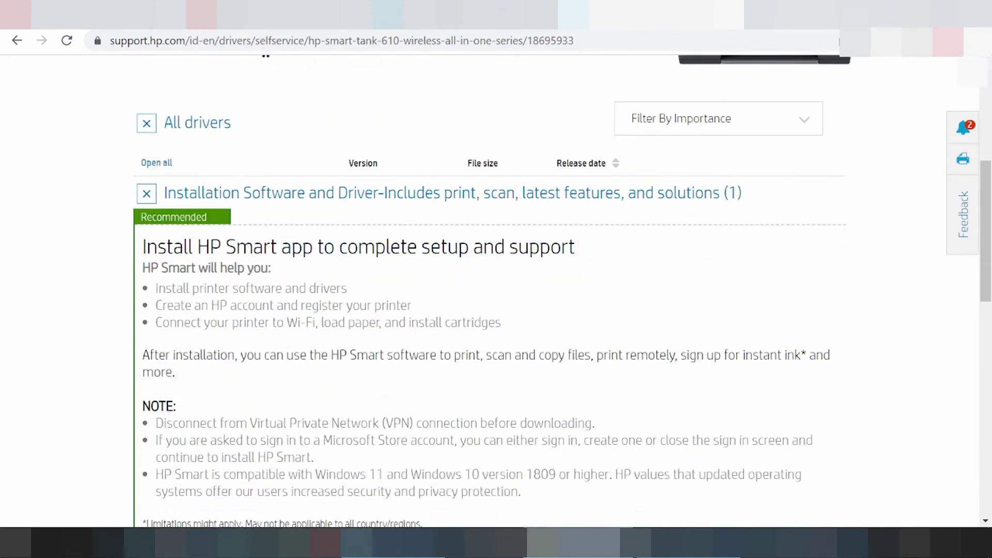
{"action": "scroll", "coordinate": [253, 357], "scroll_direction": "up", "scroll_amount": 5}
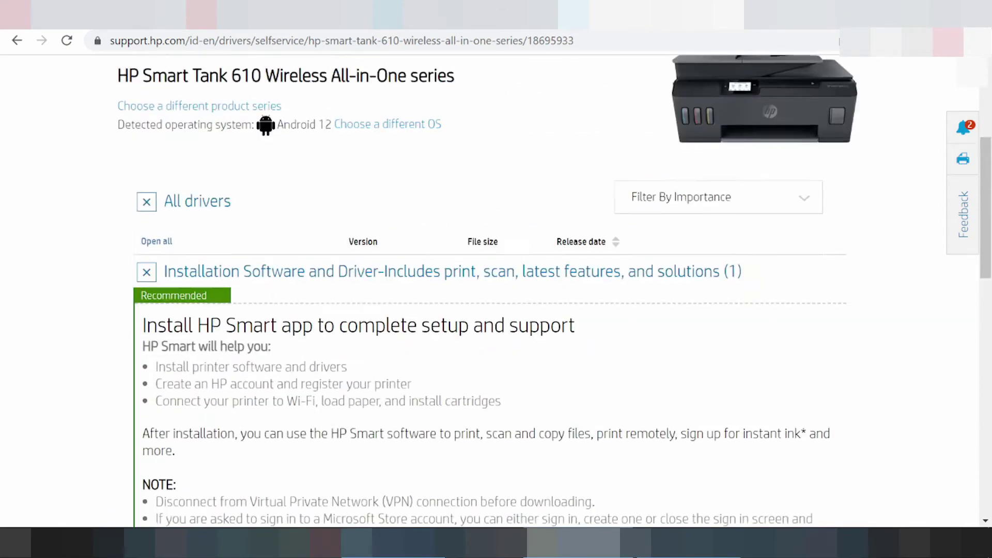
{"action": "scroll", "coordinate": [330, 339], "scroll_direction": "up", "scroll_amount": 5}
{"action": "left_click", "coordinate": [16, 41]}
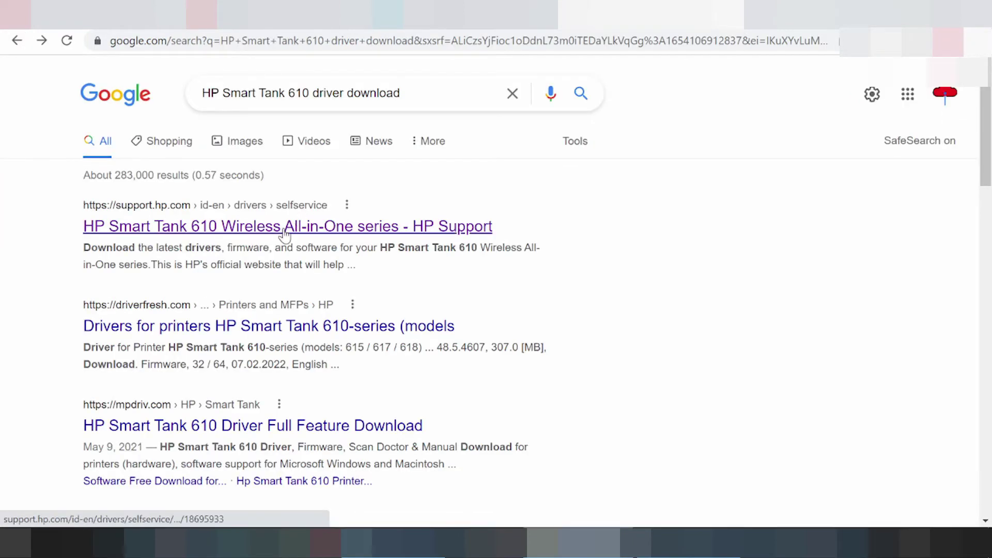
{"action": "left_click", "coordinate": [286, 233]}
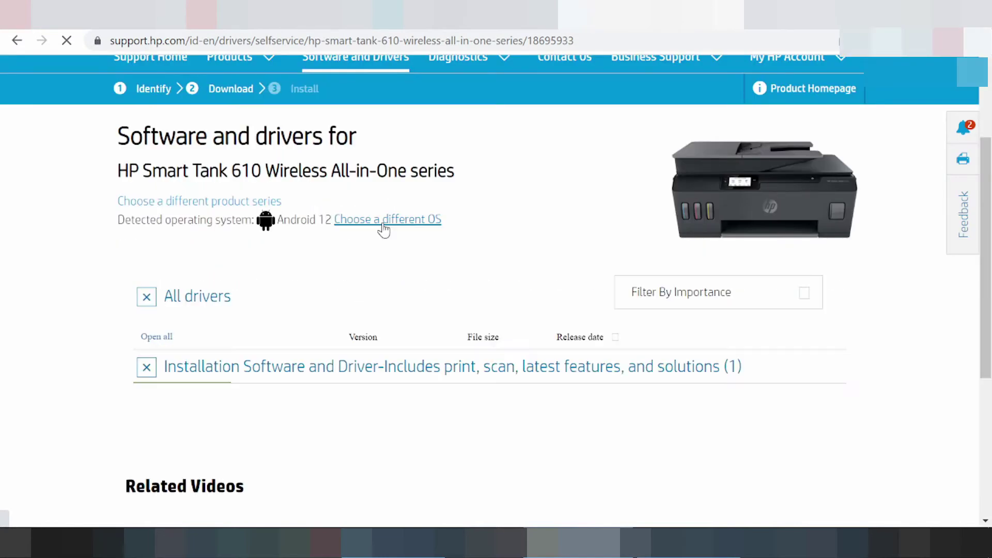
Step: Switch the driver page's operating system and version to Linux
{"action": "left_click", "coordinate": [383, 223]}
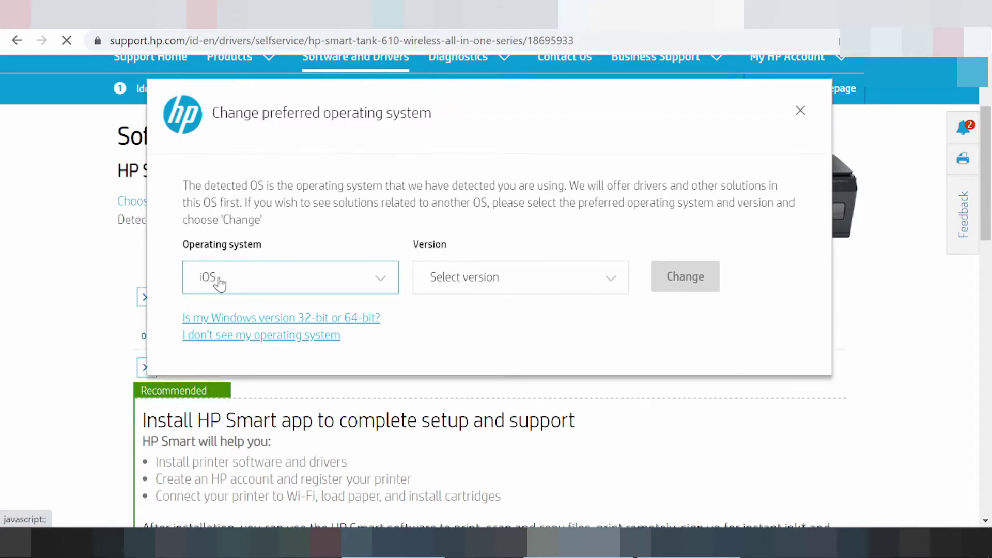
{"action": "left_click", "coordinate": [459, 278]}
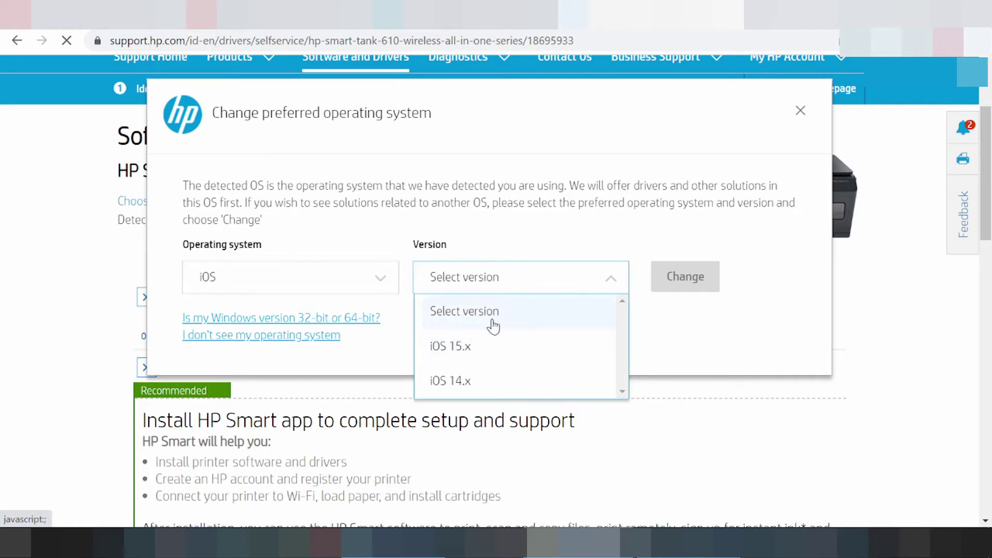
{"action": "left_click", "coordinate": [297, 279]}
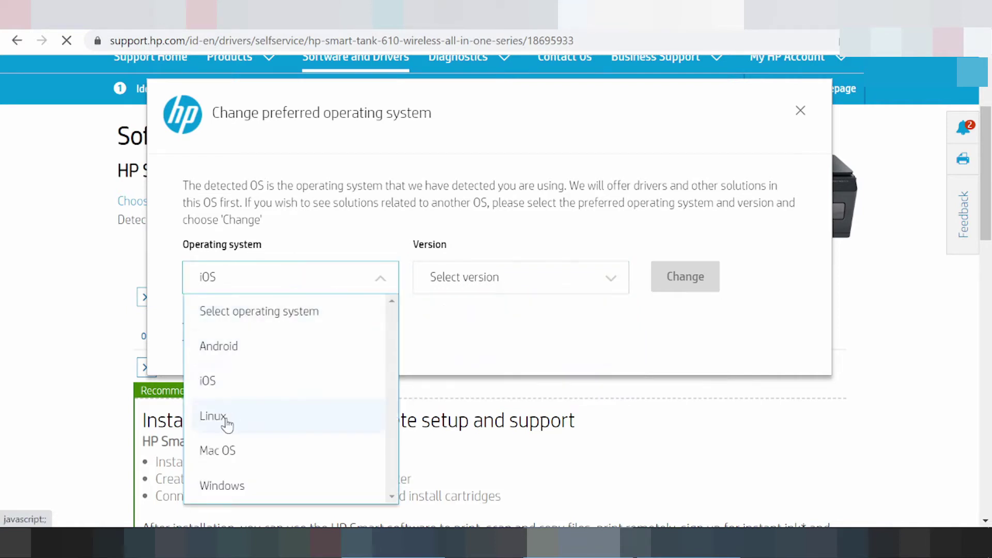
{"action": "left_click", "coordinate": [212, 420]}
{"action": "left_click", "coordinate": [490, 276]}
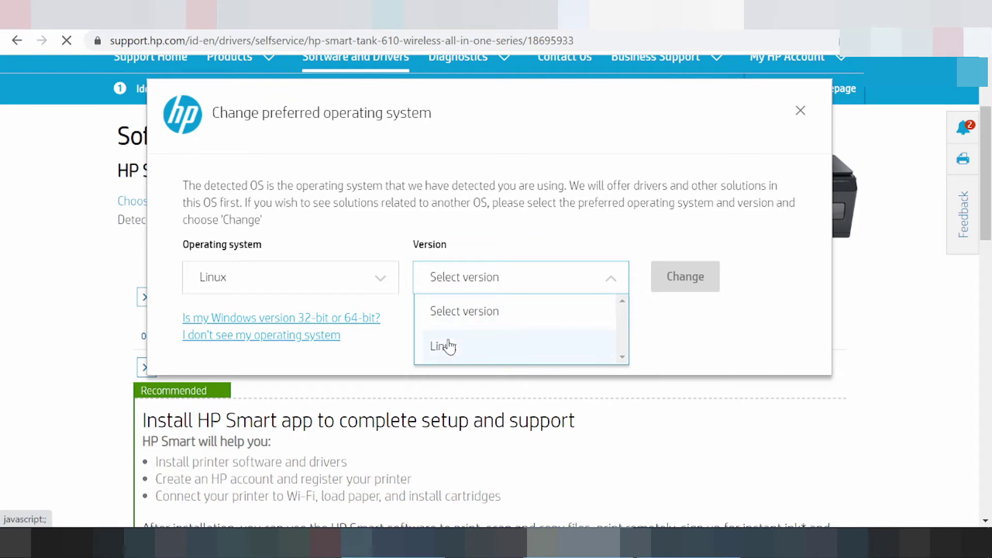
{"action": "left_click", "coordinate": [457, 346]}
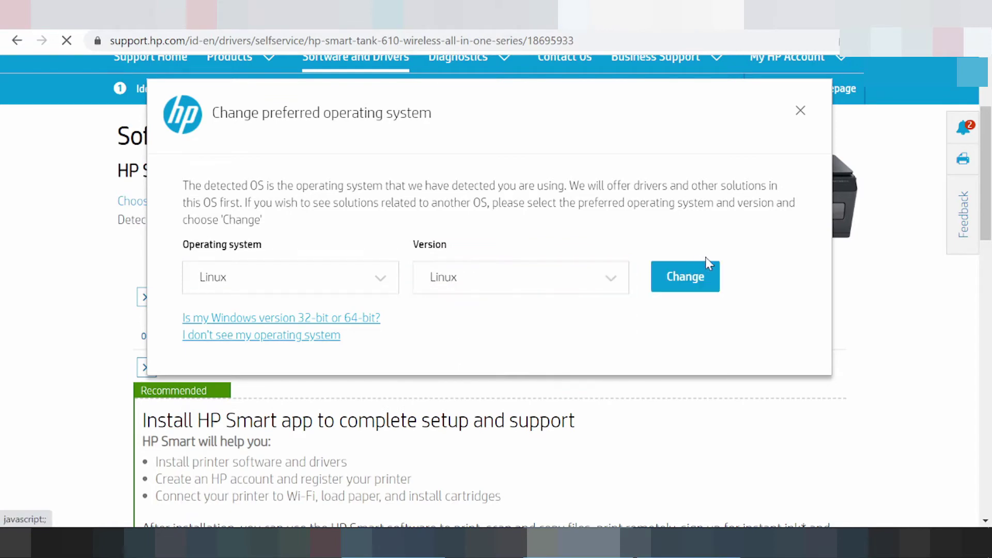
{"action": "left_click", "coordinate": [696, 283]}
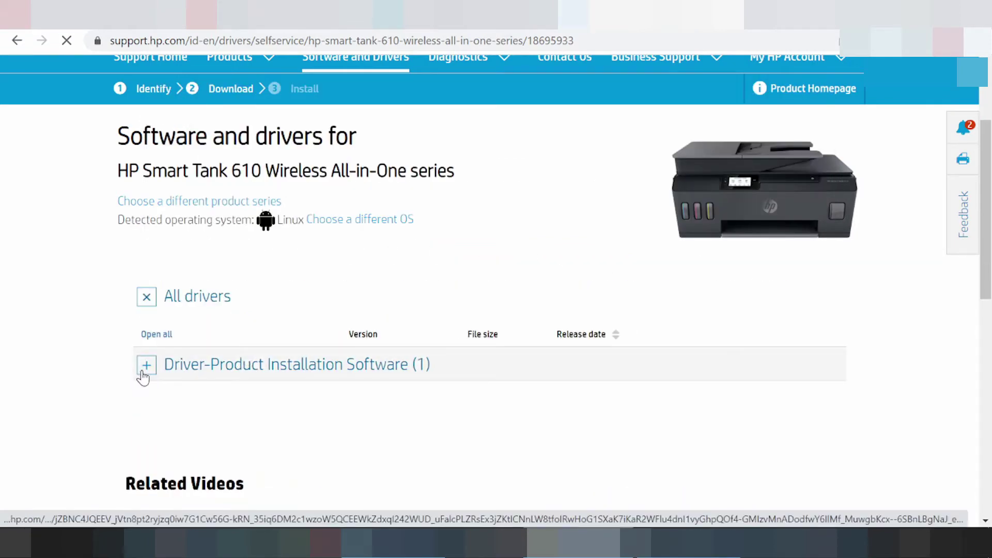
Step: Expand the Driver-Product Installation Software section to see its Linux entry
{"action": "left_click", "coordinate": [145, 365]}
{"action": "scroll", "coordinate": [167, 383], "scroll_direction": "down", "scroll_amount": 2}
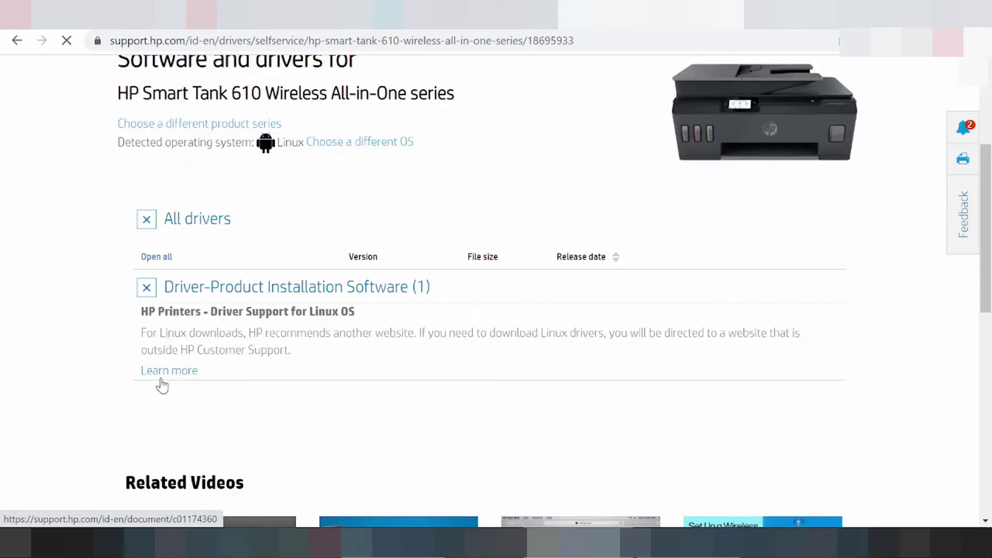
{"action": "left_click", "coordinate": [368, 146]}
Step: Pick Mac OS as the operating system in the OS chooser, leaving the version unset
{"action": "left_click", "coordinate": [326, 284]}
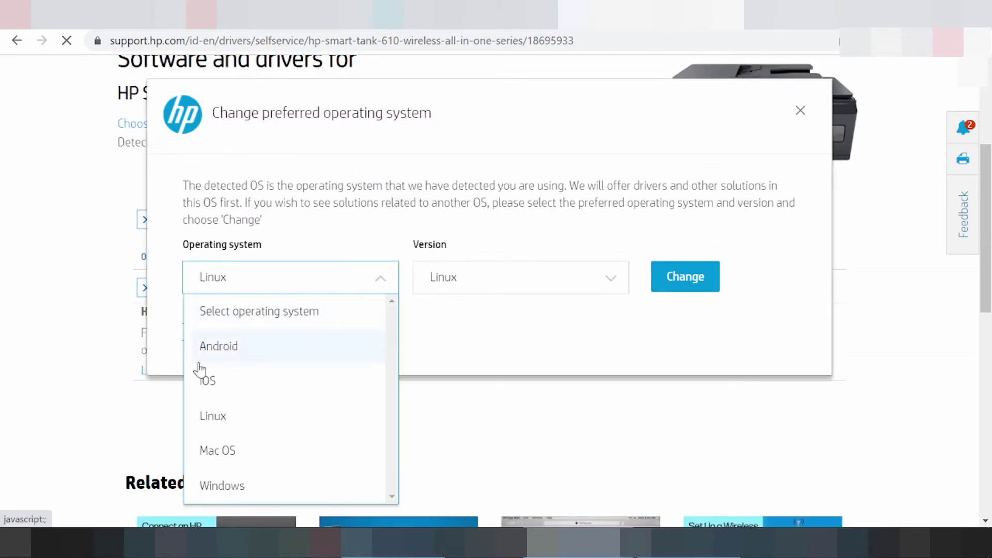
{"action": "left_click", "coordinate": [216, 451]}
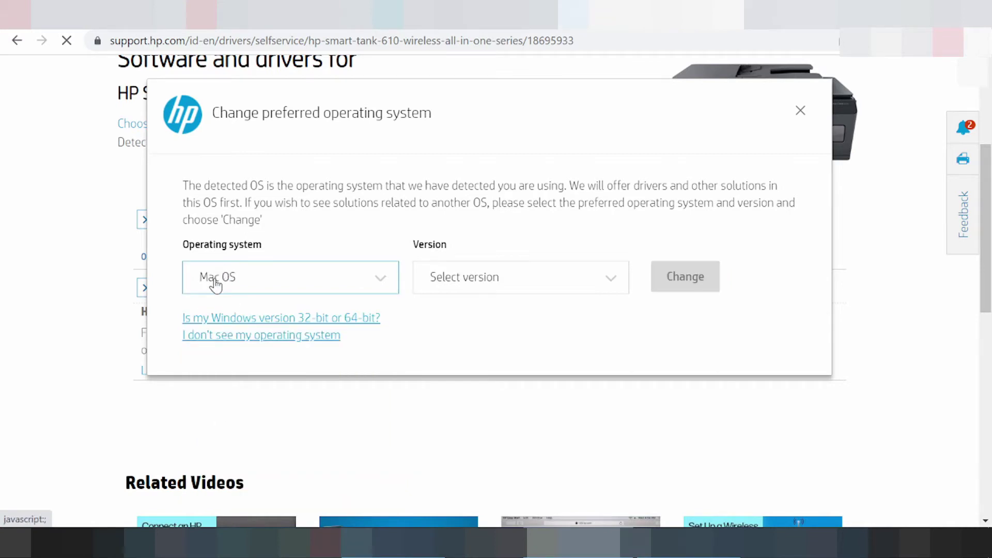
{"action": "left_click", "coordinate": [495, 279]}
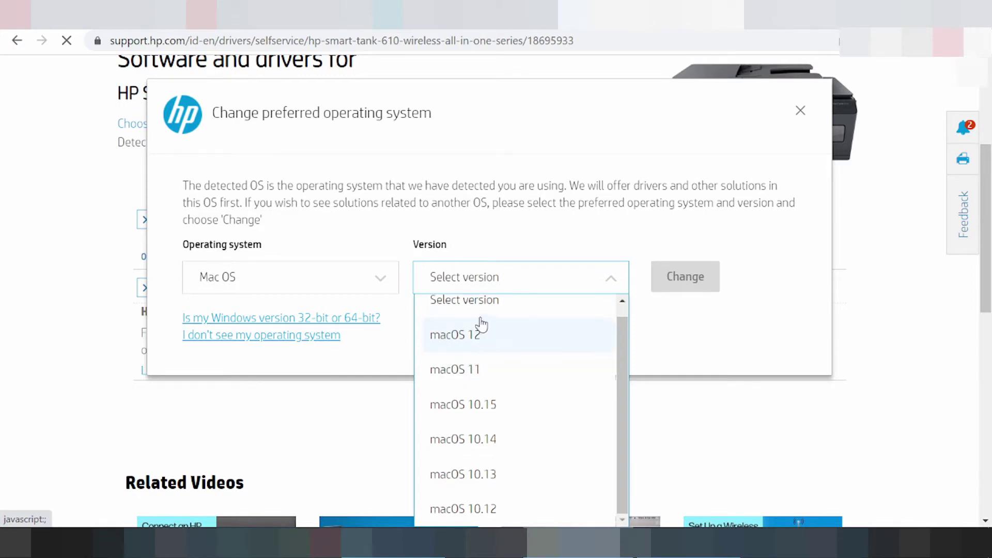
{"action": "scroll", "coordinate": [483, 308], "scroll_direction": "down", "scroll_amount": 1}
{"action": "scroll", "coordinate": [509, 334], "scroll_direction": "up", "scroll_amount": 1}
{"action": "scroll", "coordinate": [496, 344], "scroll_direction": "down", "scroll_amount": 1}
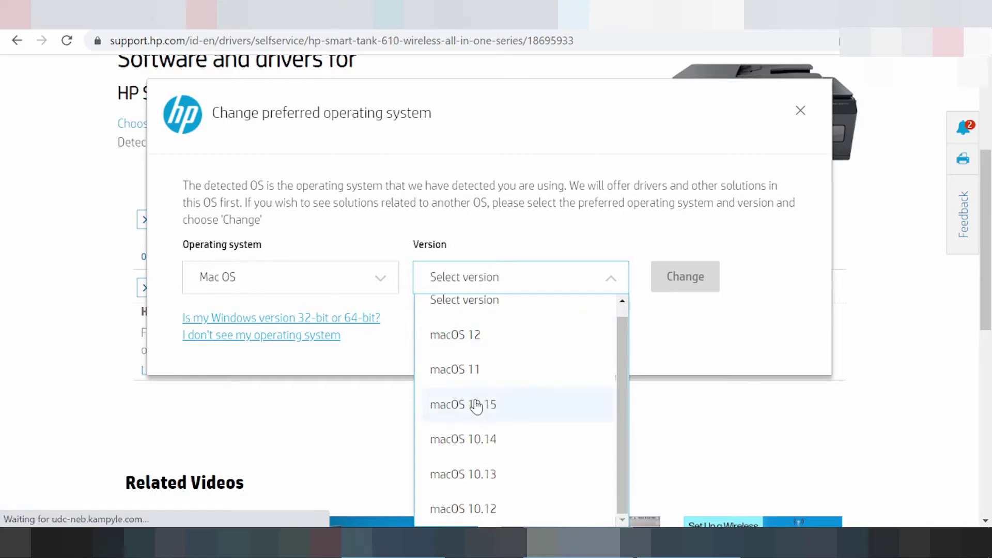
{"action": "scroll", "coordinate": [472, 400], "scroll_direction": "down", "scroll_amount": 1}
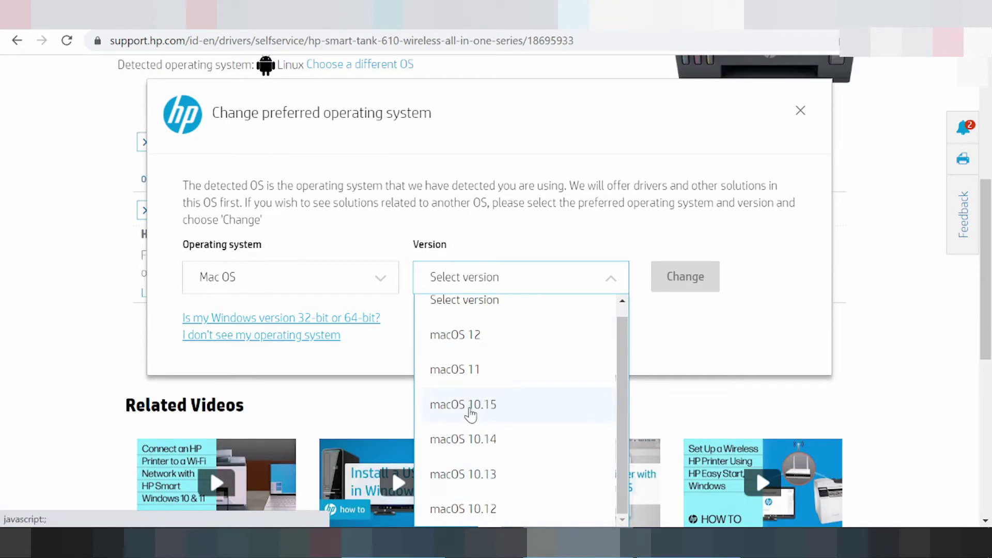
{"action": "left_click", "coordinate": [342, 288]}
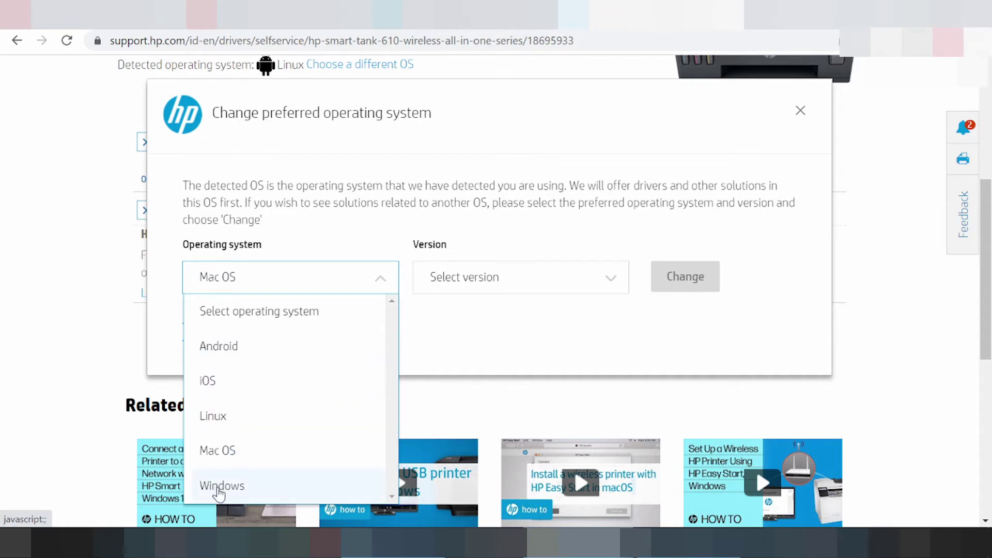
Step: Choose Windows as the operating system and Windows 11 as the version
{"action": "left_click", "coordinate": [219, 494]}
{"action": "left_click", "coordinate": [443, 294]}
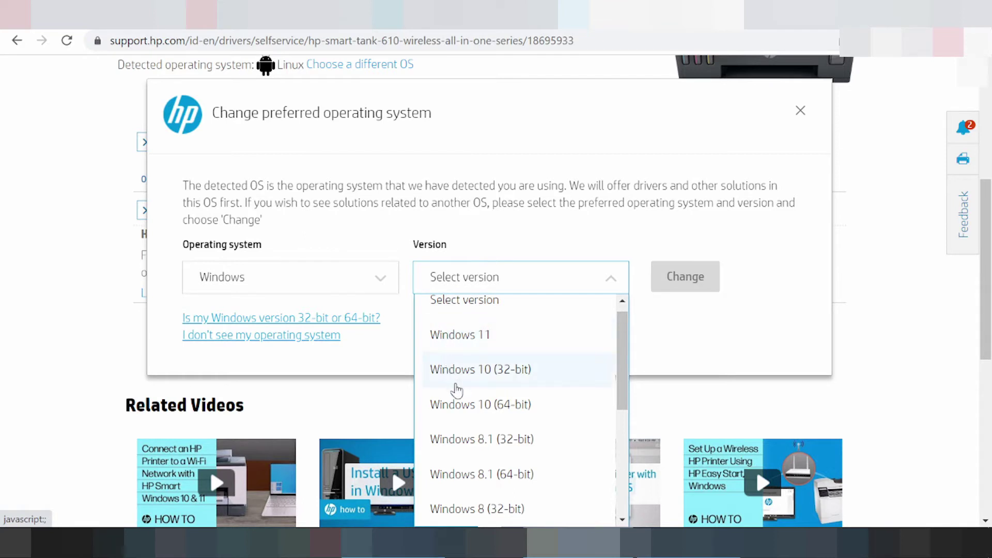
{"action": "scroll", "coordinate": [468, 408], "scroll_direction": "down", "scroll_amount": 3}
{"action": "scroll", "coordinate": [459, 382], "scroll_direction": "down", "scroll_amount": 2}
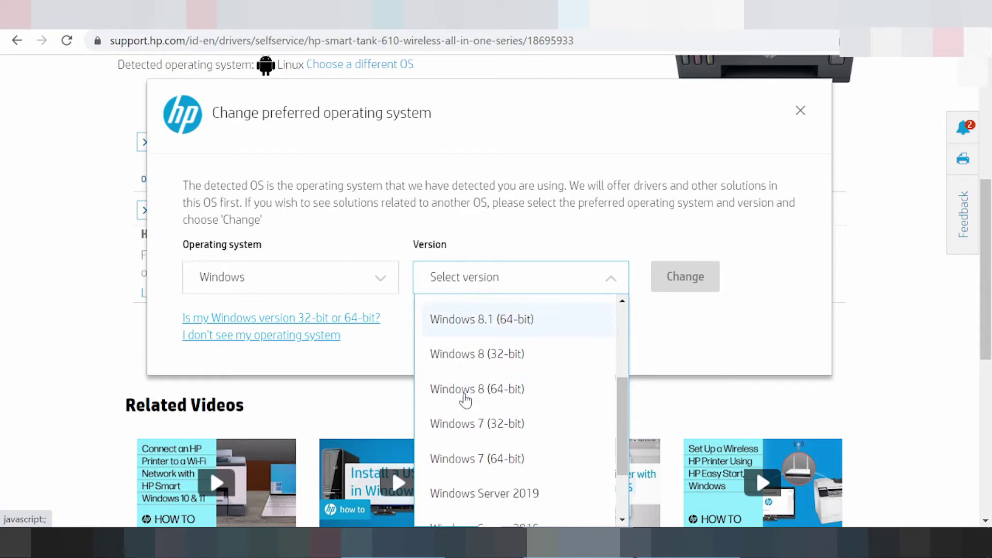
{"action": "scroll", "coordinate": [465, 408], "scroll_direction": "down", "scroll_amount": 2}
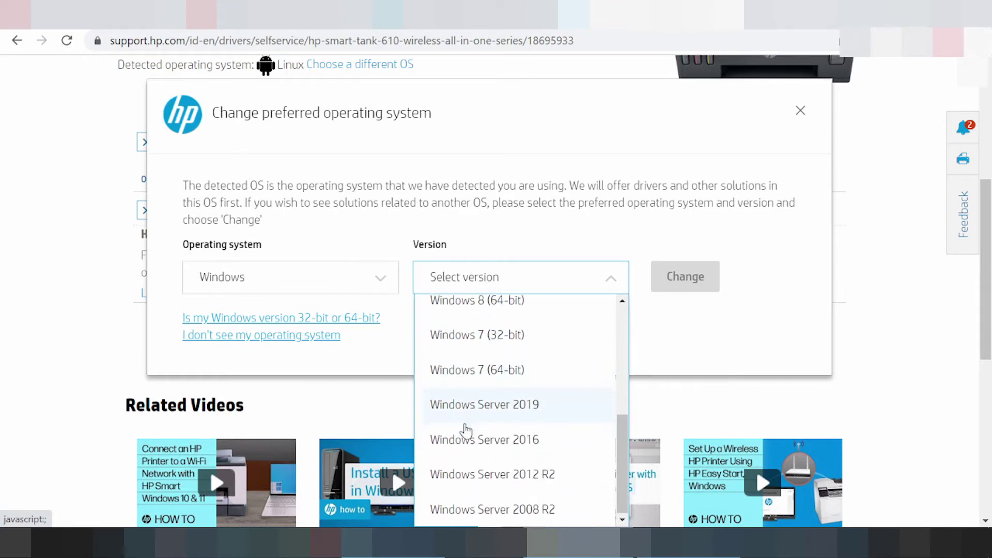
{"action": "scroll", "coordinate": [481, 448], "scroll_direction": "up", "scroll_amount": 2}
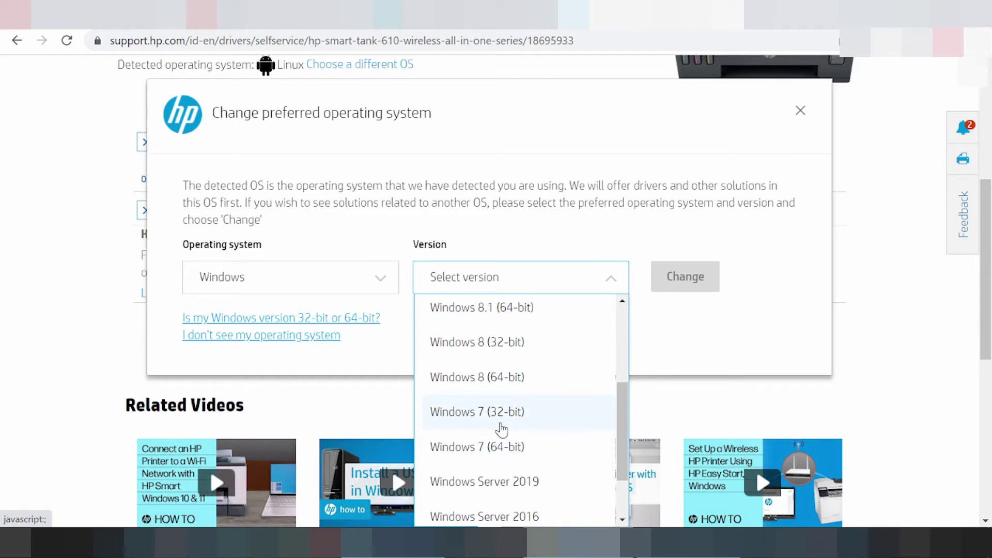
{"action": "scroll", "coordinate": [501, 429], "scroll_direction": "up", "scroll_amount": 3}
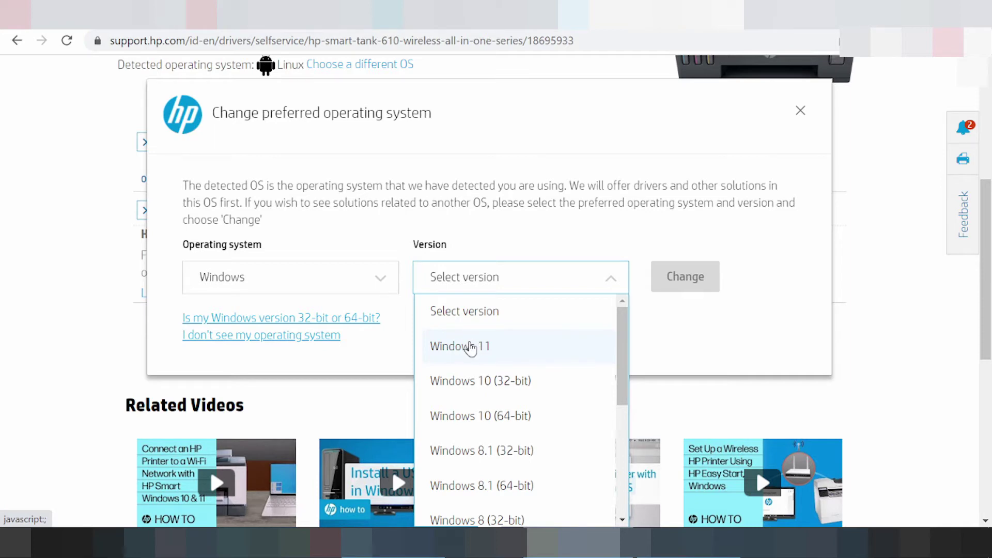
{"action": "left_click", "coordinate": [471, 347]}
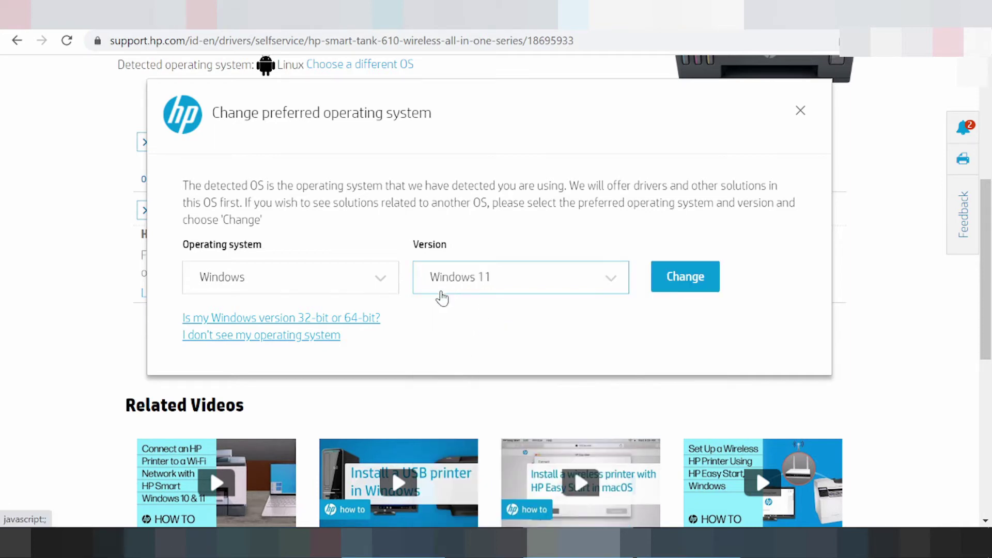
Step: Apply Windows 11 and read through the reloaded list's HP Smart feature description
{"action": "left_click", "coordinate": [685, 277]}
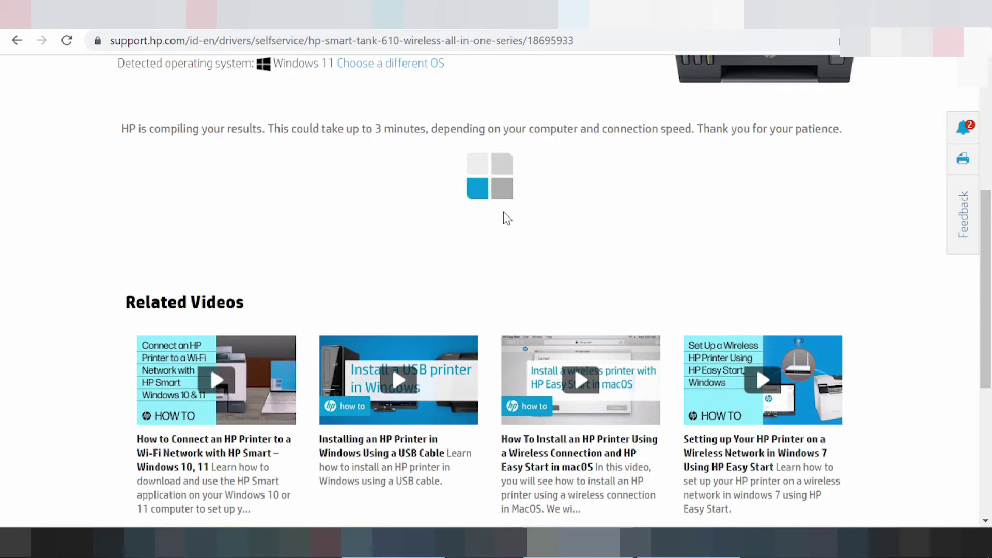
{"action": "scroll", "coordinate": [195, 230], "scroll_direction": "down", "scroll_amount": 3}
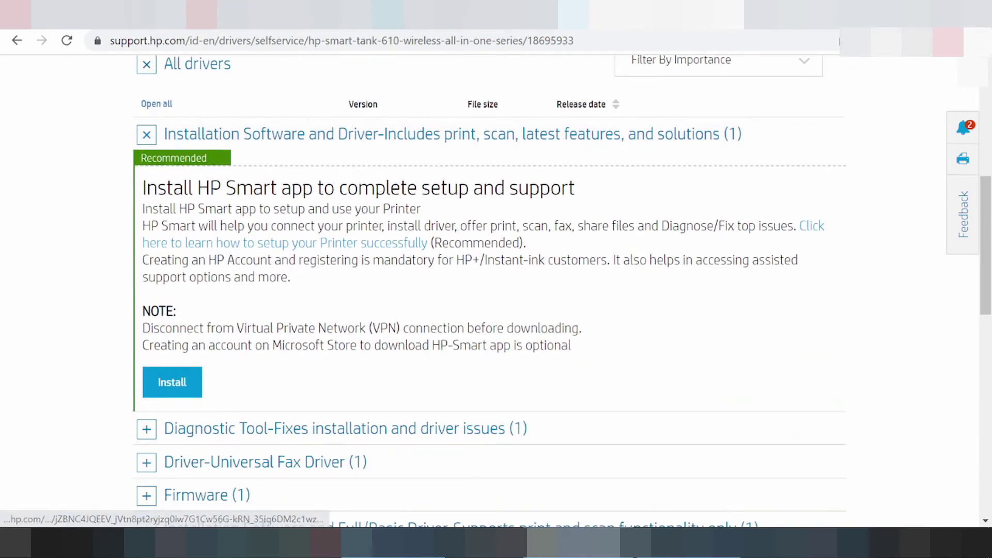
{"action": "scroll", "coordinate": [221, 270], "scroll_direction": "down", "scroll_amount": 1}
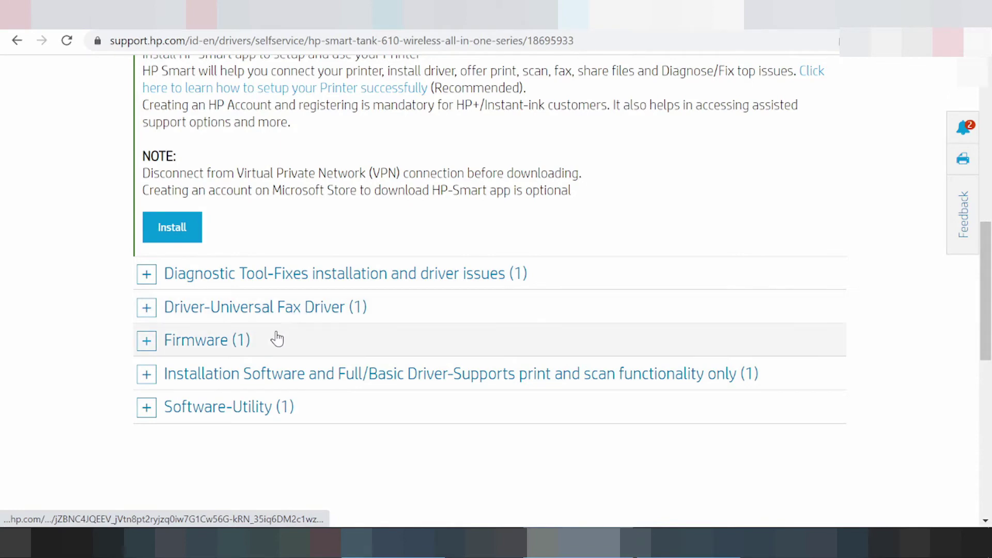
{"action": "scroll", "coordinate": [228, 401], "scroll_direction": "up", "scroll_amount": 3}
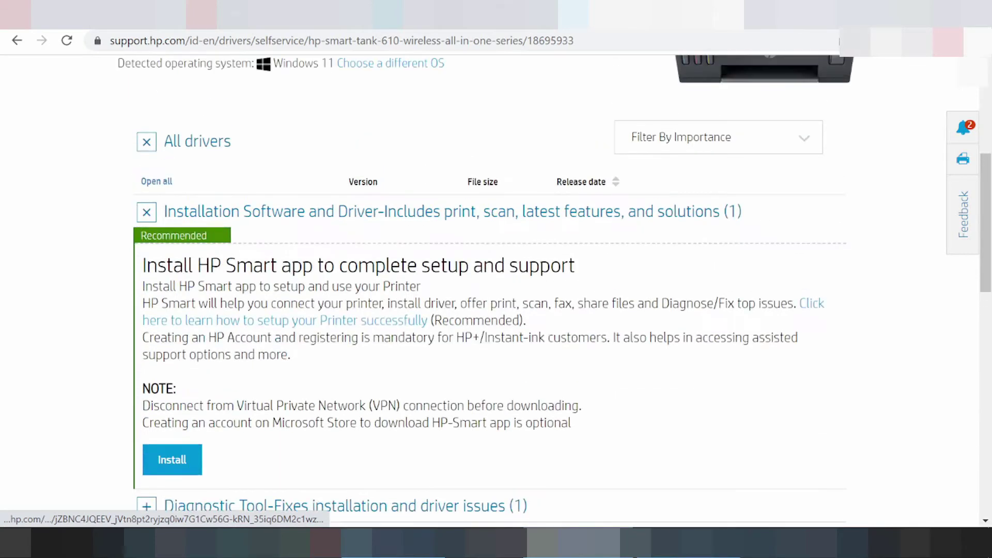
{"action": "scroll", "coordinate": [266, 283], "scroll_direction": "up", "scroll_amount": 2}
{"action": "scroll", "coordinate": [269, 282], "scroll_direction": "down", "scroll_amount": 2}
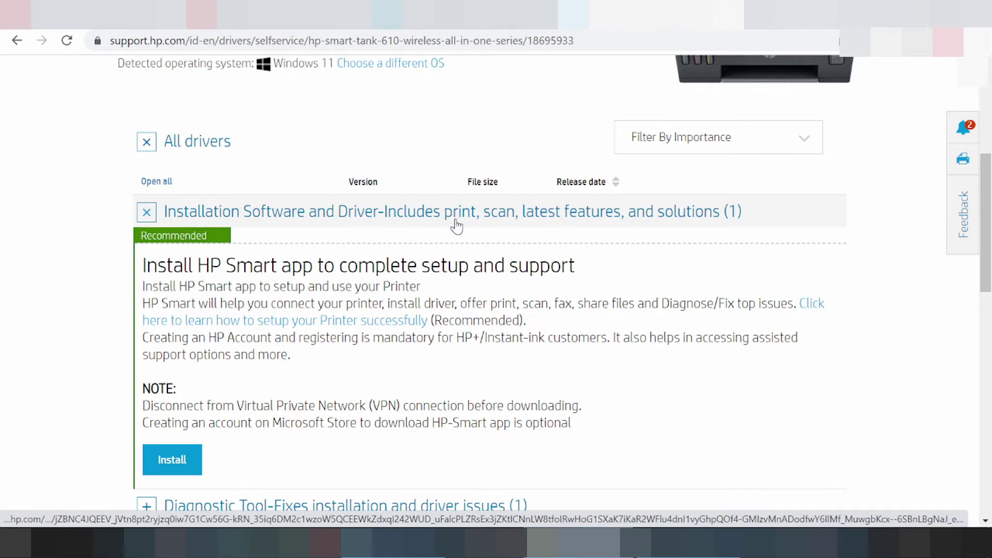
{"action": "left_click_drag", "start_coordinate": [583, 303], "coordinate": [644, 304]}
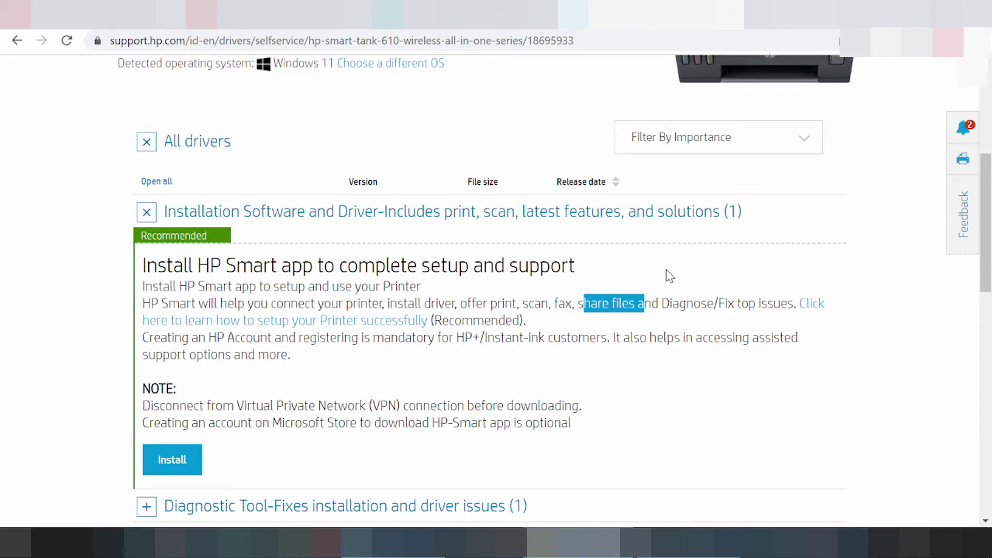
{"action": "scroll", "coordinate": [665, 280], "scroll_direction": "up", "scroll_amount": 2}
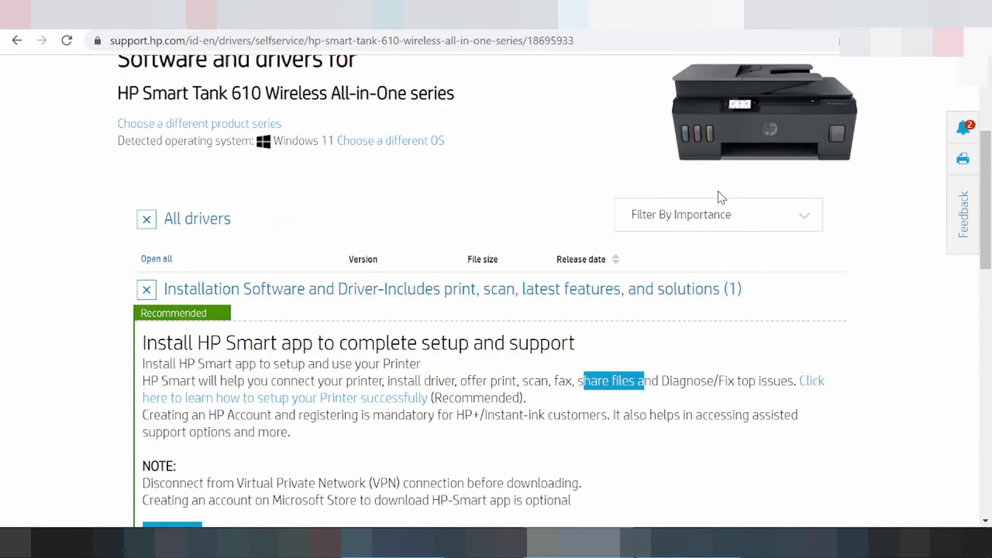
{"action": "scroll", "coordinate": [722, 190], "scroll_direction": "down", "scroll_amount": 2}
{"action": "scroll", "coordinate": [649, 284], "scroll_direction": "down", "scroll_amount": 2}
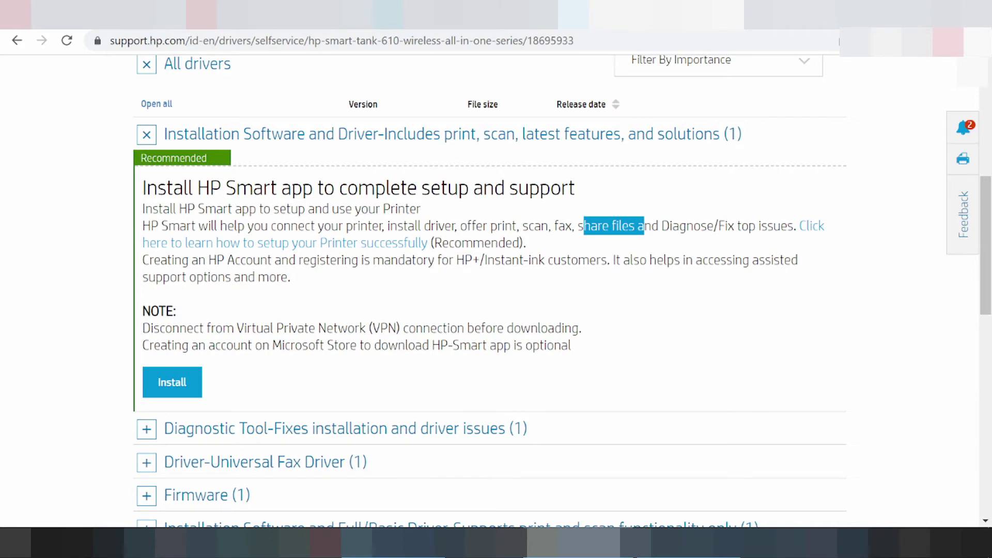
{"action": "left_click", "coordinate": [593, 216]}
Step: Highlight and review the note about disconnecting from VPN before installing HP Smart
{"action": "scroll", "coordinate": [594, 216], "scroll_direction": "down", "scroll_amount": 4}
{"action": "scroll", "coordinate": [251, 210], "scroll_direction": "up", "scroll_amount": 2}
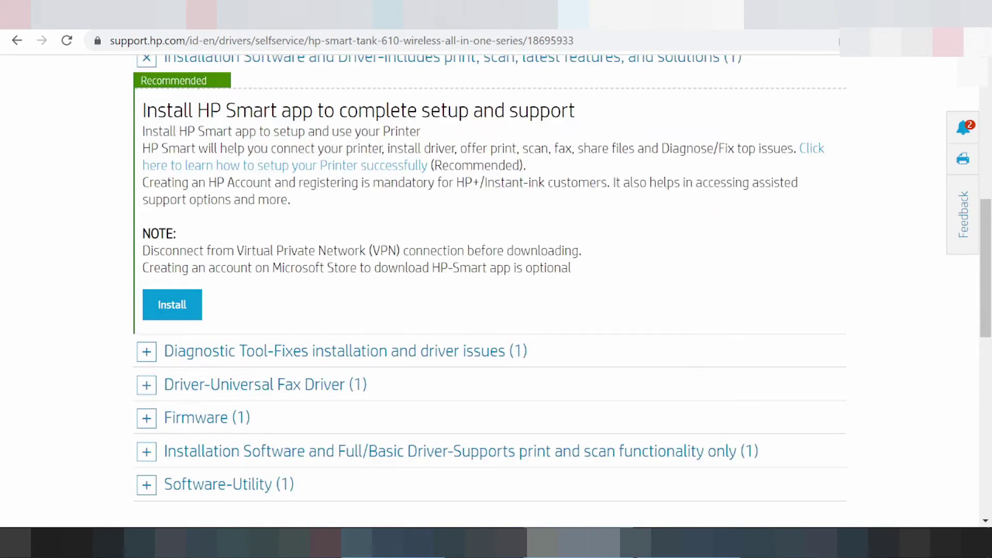
{"action": "left_click_drag", "start_coordinate": [151, 251], "coordinate": [409, 251]}
{"action": "scroll", "coordinate": [490, 290], "scroll_direction": "up", "scroll_amount": 2}
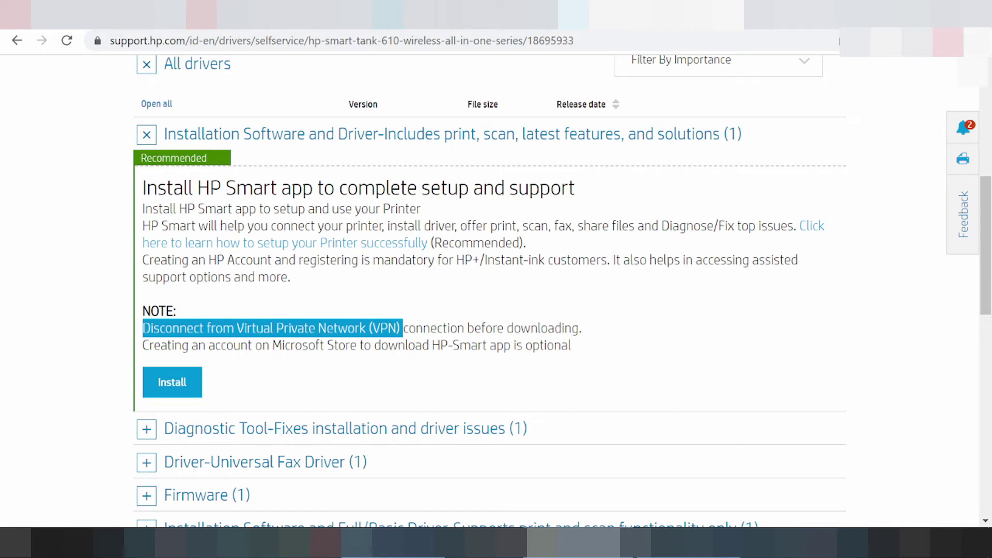
{"action": "scroll", "coordinate": [549, 211], "scroll_direction": "down", "scroll_amount": 3}
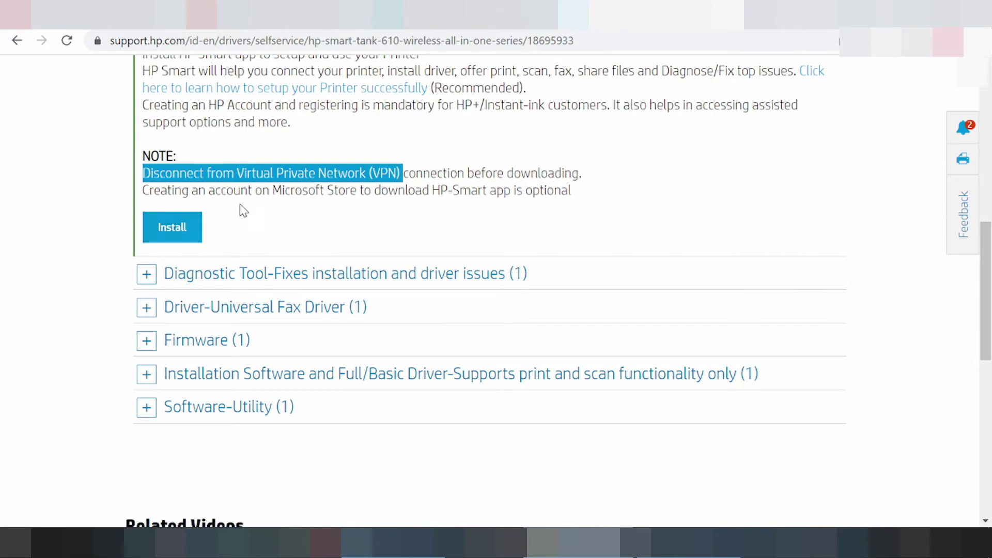
{"action": "scroll", "coordinate": [239, 206], "scroll_direction": "up", "scroll_amount": 1}
{"action": "scroll", "coordinate": [244, 232], "scroll_direction": "down", "scroll_amount": 1}
{"action": "scroll", "coordinate": [239, 206], "scroll_direction": "down", "scroll_amount": 1}
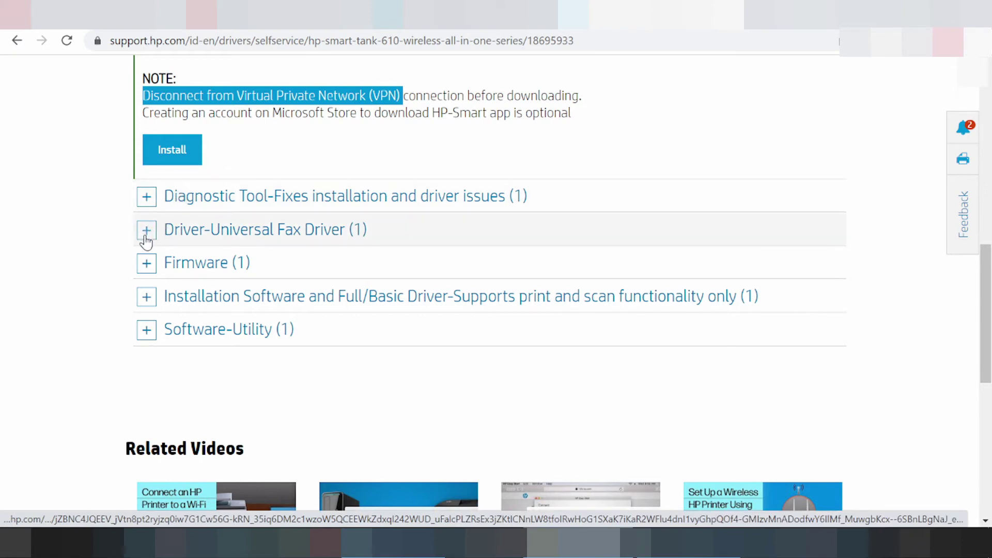
Step: Expand Diagnostic Tool, Universal Fax Driver, Firmware and Installation Software, then show HP Easy Start 14.3.7 details
{"action": "left_click", "coordinate": [146, 199]}
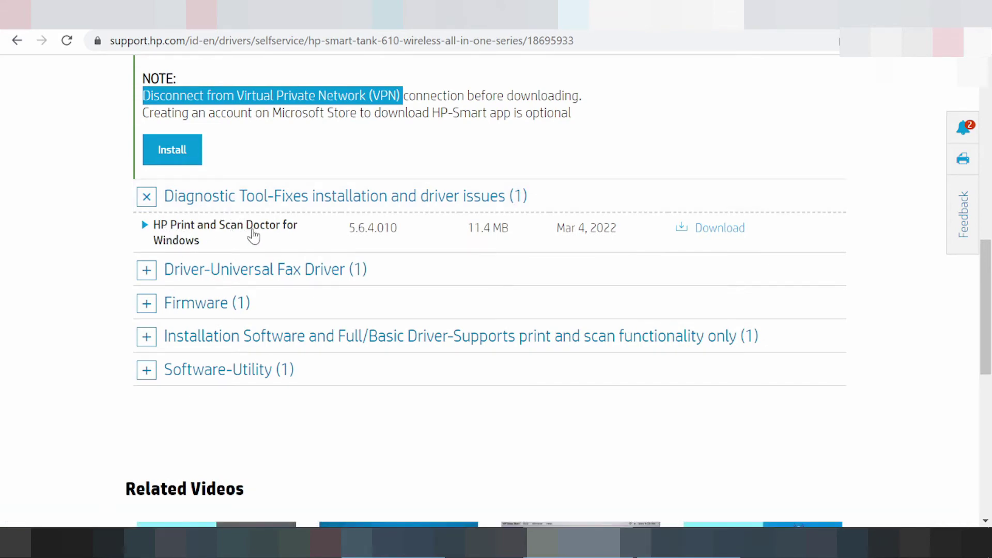
{"action": "left_click", "coordinate": [145, 274]}
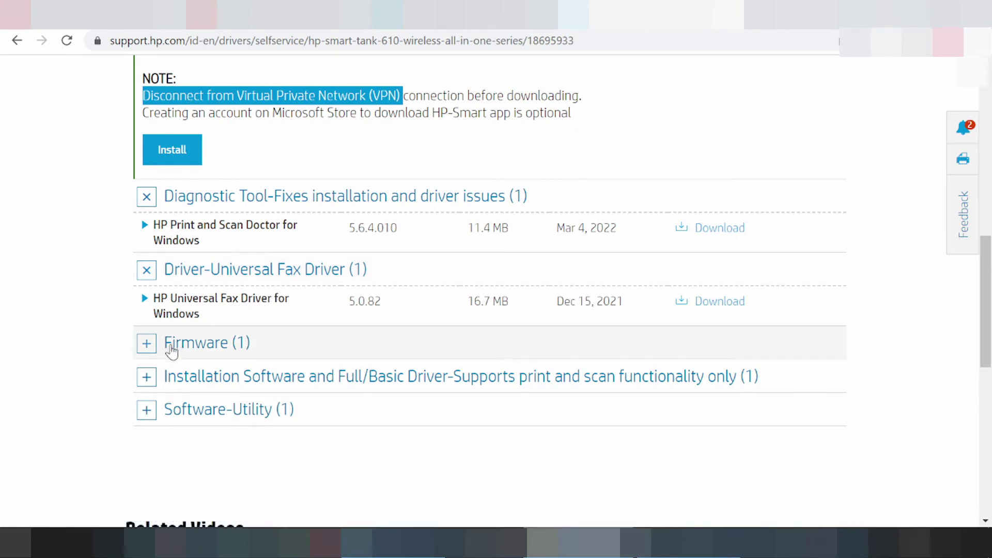
{"action": "left_click", "coordinate": [148, 346]}
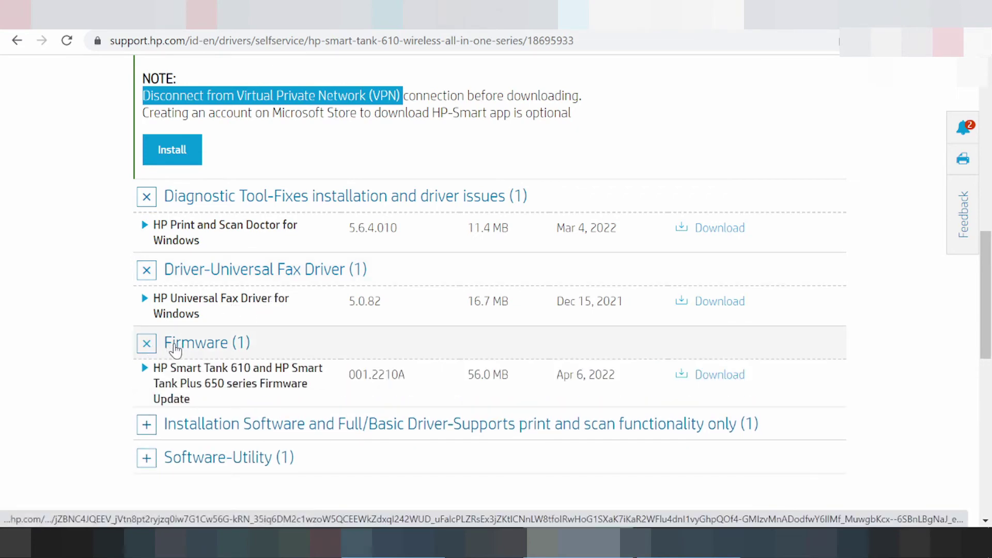
{"action": "scroll", "coordinate": [182, 370], "scroll_direction": "down", "scroll_amount": 1}
{"action": "left_click", "coordinate": [148, 348]}
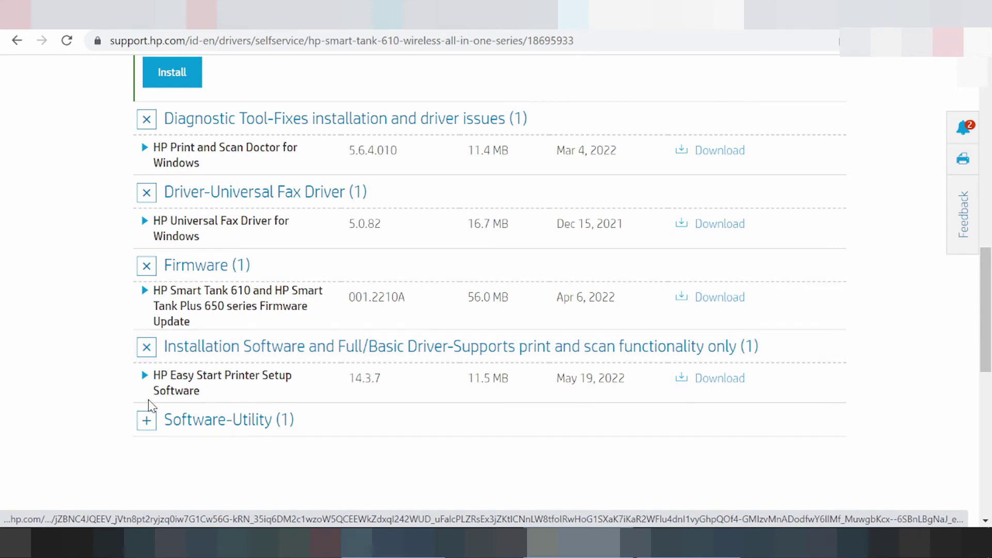
{"action": "left_click", "coordinate": [146, 381]}
{"action": "scroll", "coordinate": [266, 360], "scroll_direction": "down", "scroll_amount": 1}
{"action": "scroll", "coordinate": [266, 361], "scroll_direction": "down", "scroll_amount": 2}
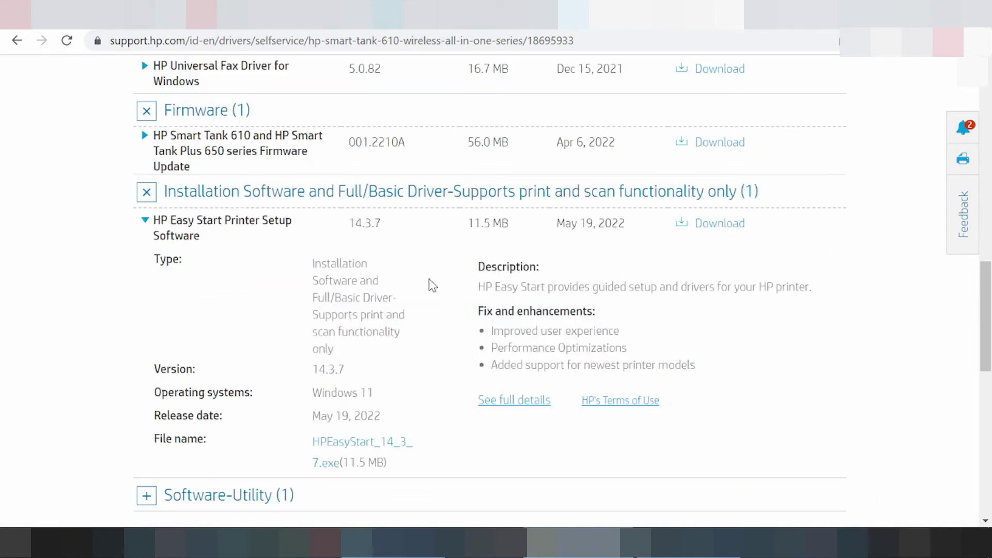
{"action": "left_click_drag", "start_coordinate": [478, 287], "coordinate": [628, 287]}
{"action": "left_click_drag", "start_coordinate": [691, 287], "coordinate": [782, 287]}
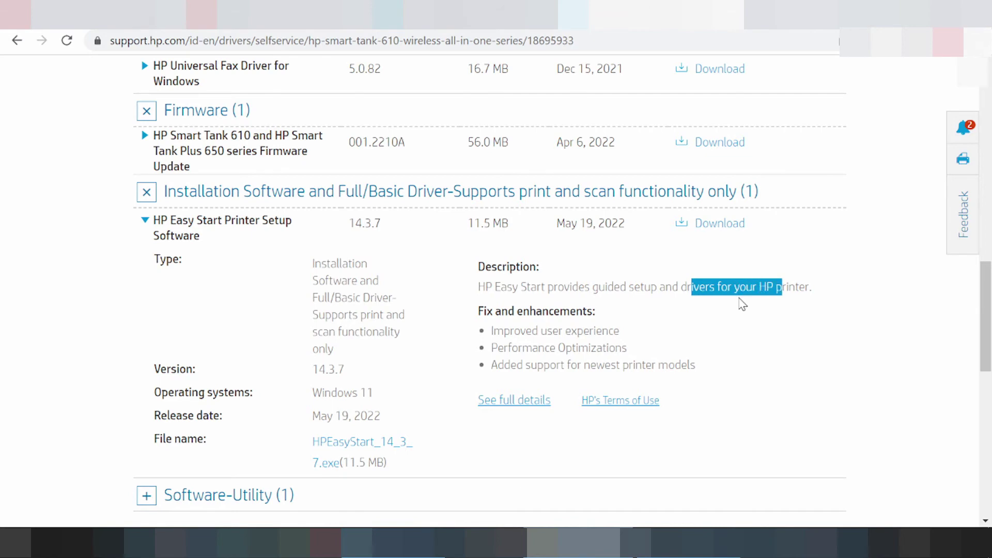
{"action": "scroll", "coordinate": [607, 303], "scroll_direction": "down", "scroll_amount": 1}
{"action": "scroll", "coordinate": [458, 293], "scroll_direction": "up", "scroll_amount": 2}
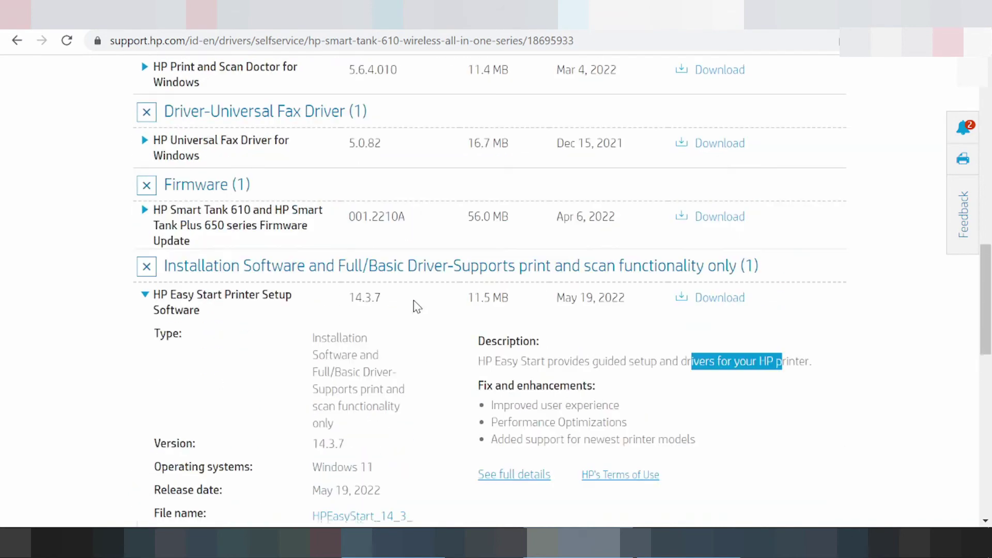
{"action": "scroll", "coordinate": [457, 293], "scroll_direction": "down", "scroll_amount": 1}
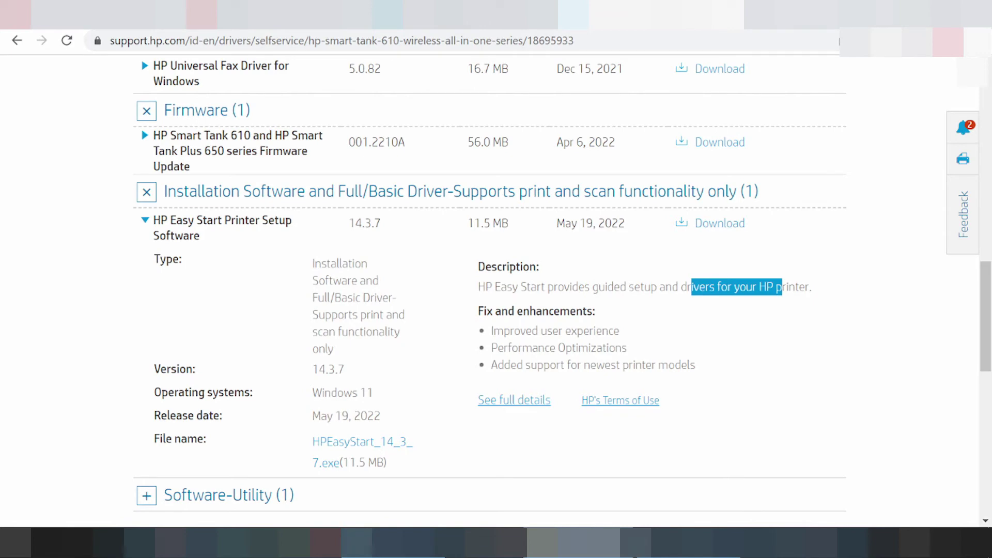
{"action": "left_click", "coordinate": [334, 344]}
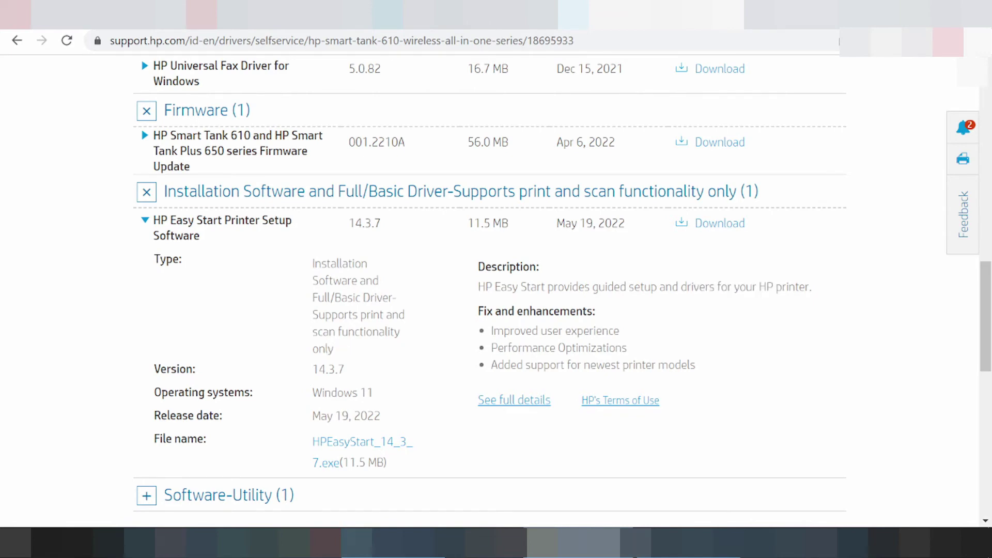
{"action": "scroll", "coordinate": [362, 321], "scroll_direction": "down", "scroll_amount": 1}
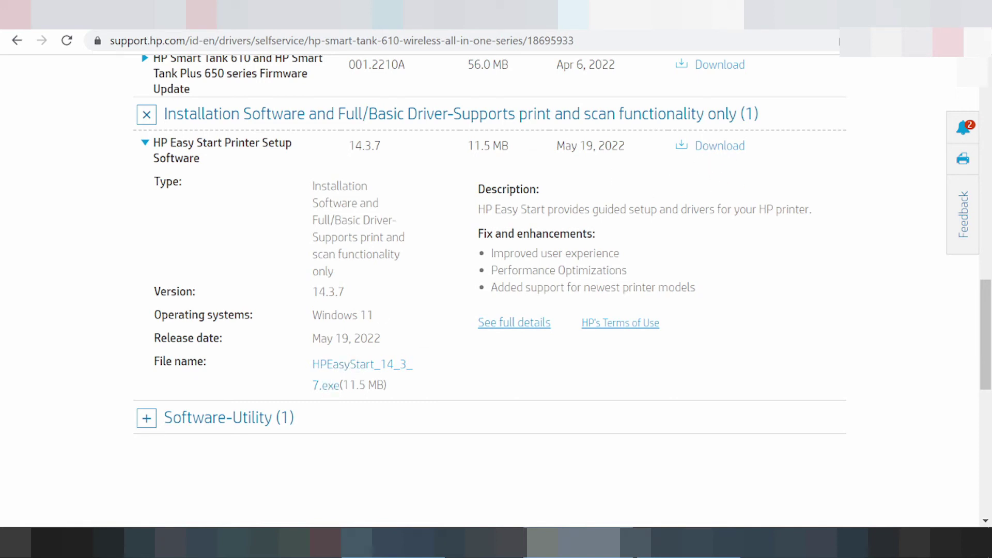
{"action": "left_click_drag", "start_coordinate": [154, 315], "coordinate": [158, 353]}
{"action": "left_click_drag", "start_coordinate": [160, 291], "coordinate": [359, 299]}
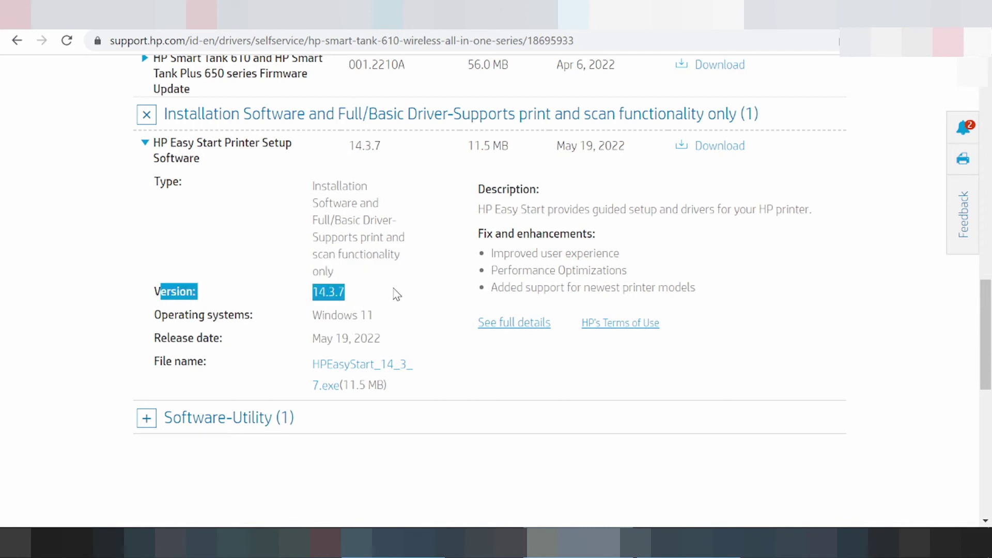
{"action": "left_click_drag", "start_coordinate": [467, 145], "coordinate": [520, 162]}
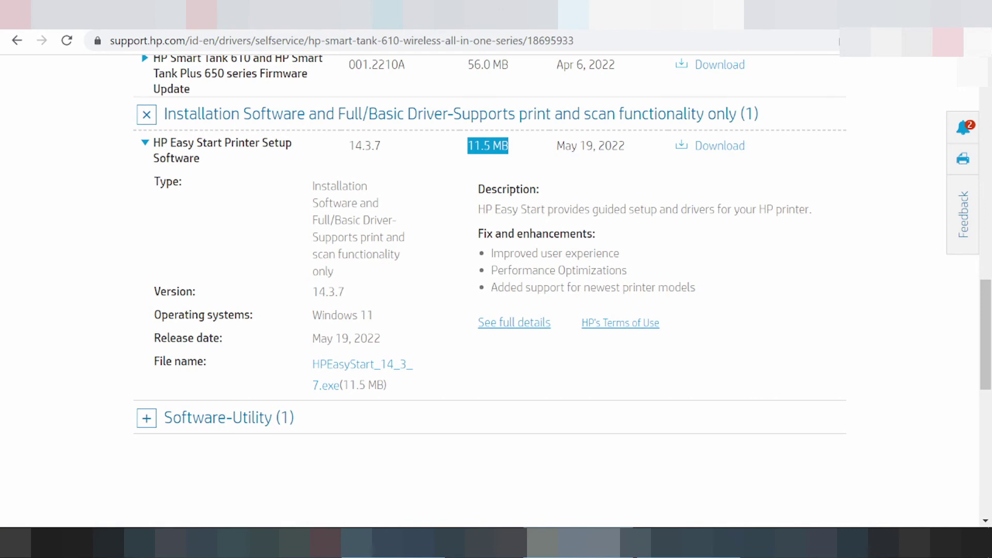
{"action": "scroll", "coordinate": [489, 283], "scroll_direction": "up", "scroll_amount": 2}
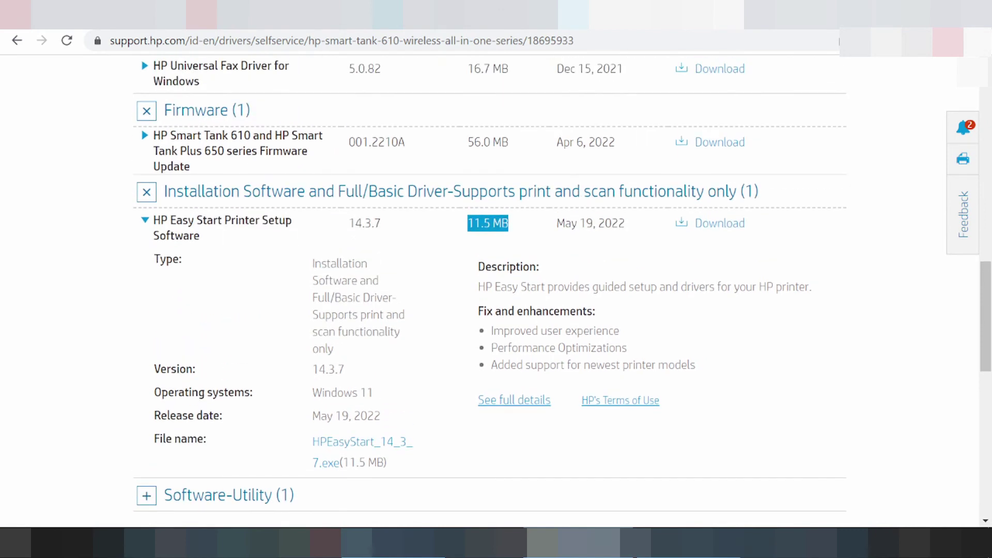
{"action": "scroll", "coordinate": [490, 283], "scroll_direction": "down", "scroll_amount": 2}
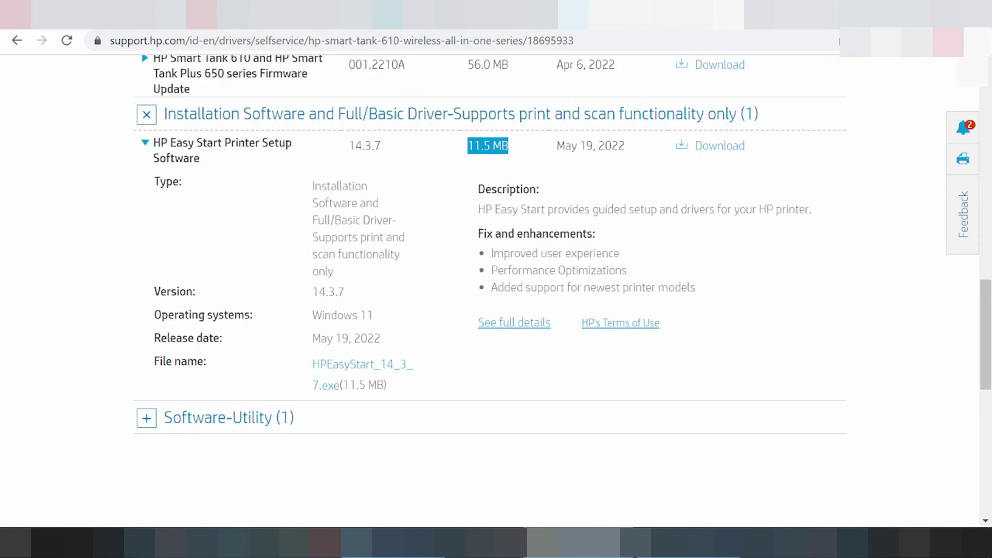
Step: Download HPEasyStart_14_3_7.exe and go back to the Smart Tank 610 drivers page
{"action": "left_click", "coordinate": [710, 150]}
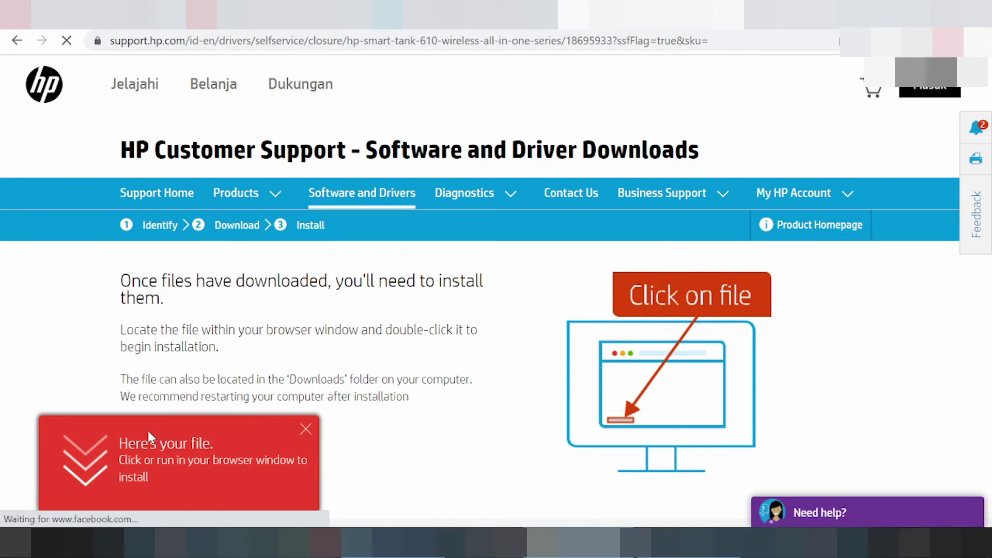
{"action": "left_click", "coordinate": [16, 41]}
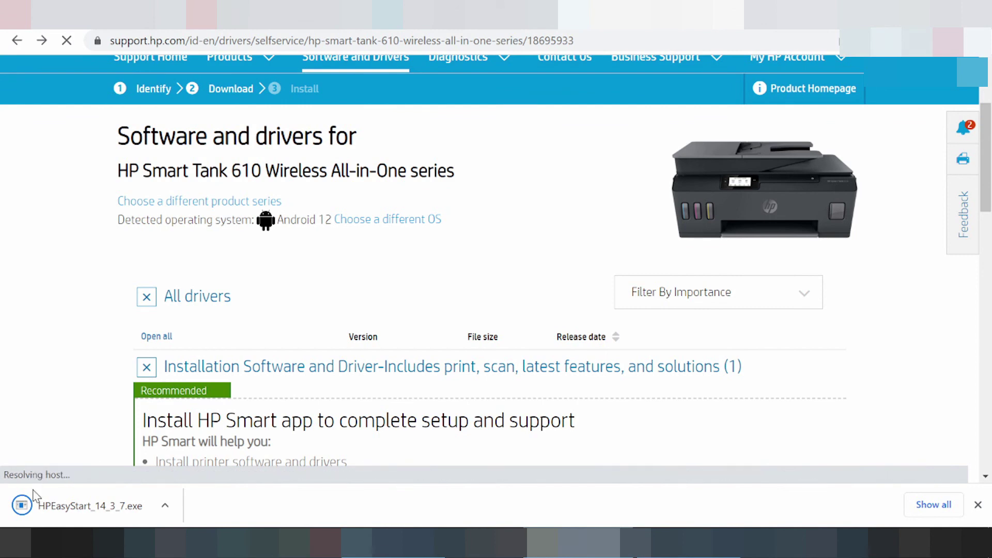
{"action": "left_click", "coordinate": [165, 505]}
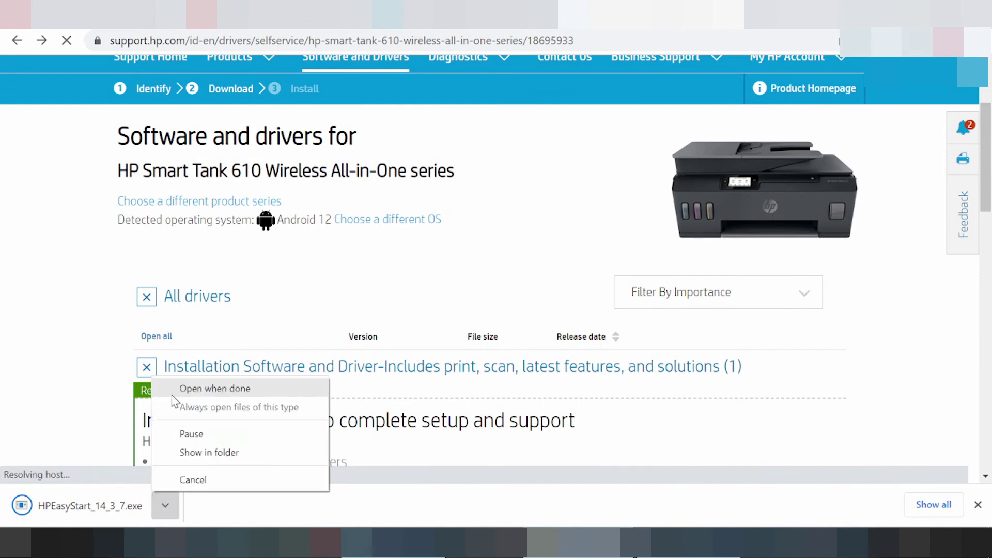
{"action": "left_click", "coordinate": [73, 353]}
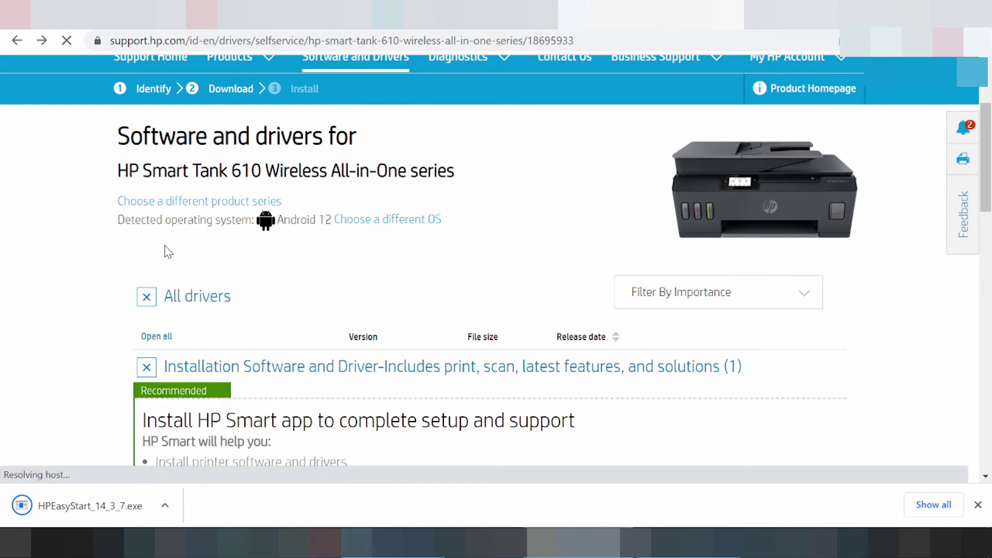